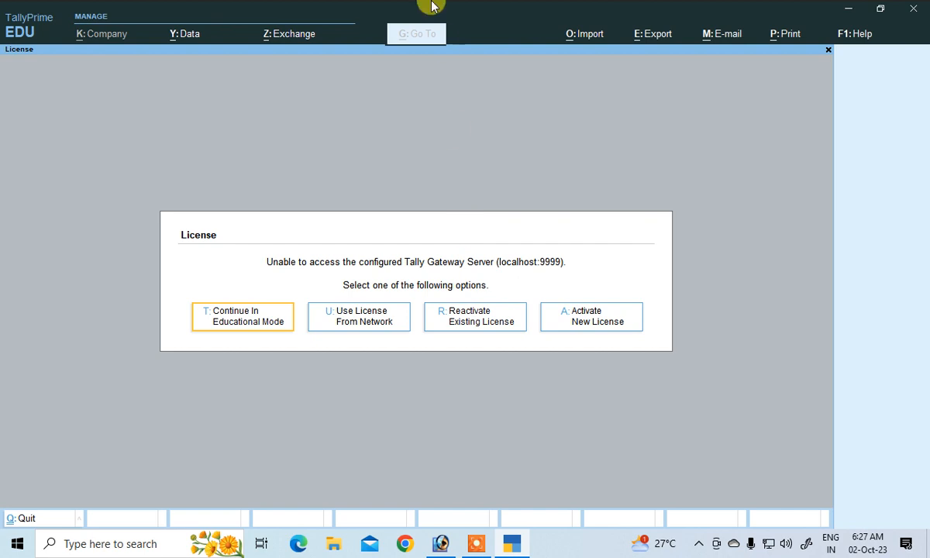
# Step: Continue in Educational Mode and start creating a new company
pyautogui.press('Escape')
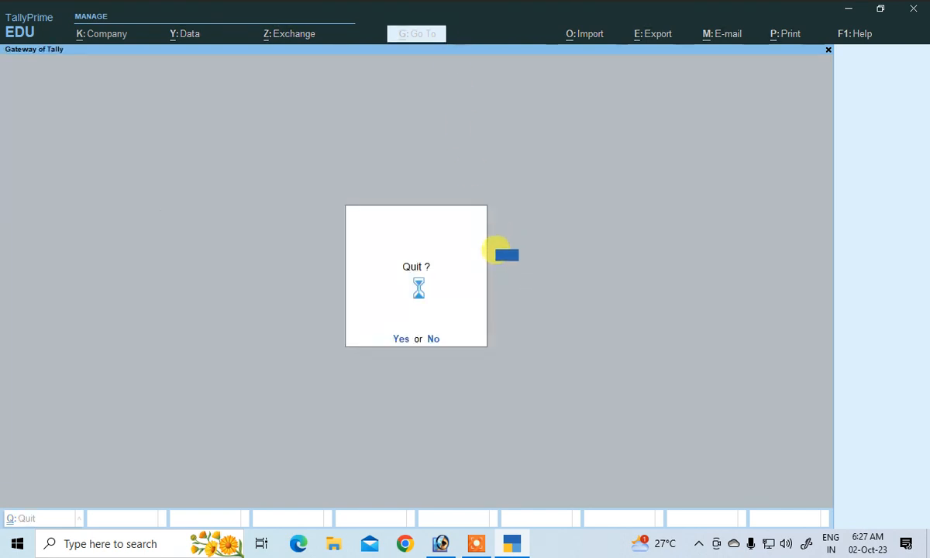
pyautogui.press('n')
pyautogui.click(264, 320)
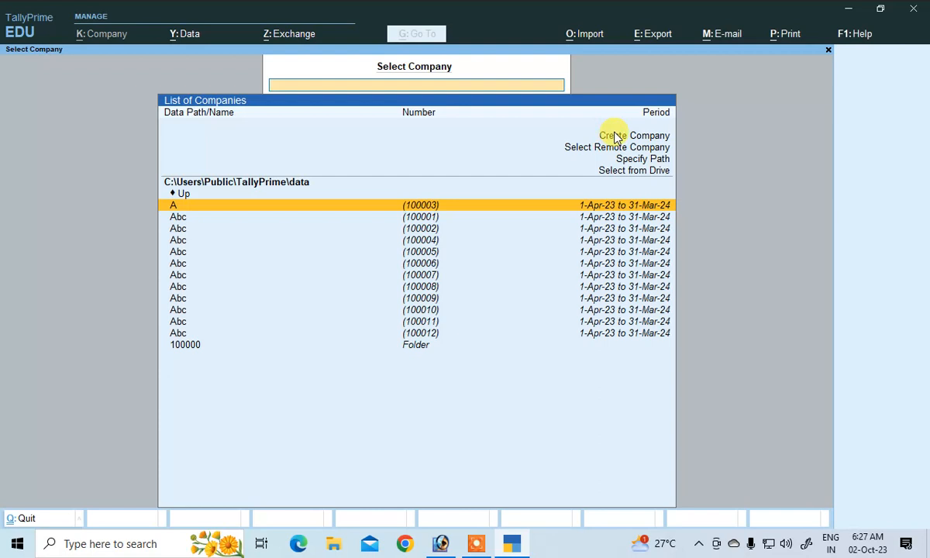
pyautogui.click(614, 138)
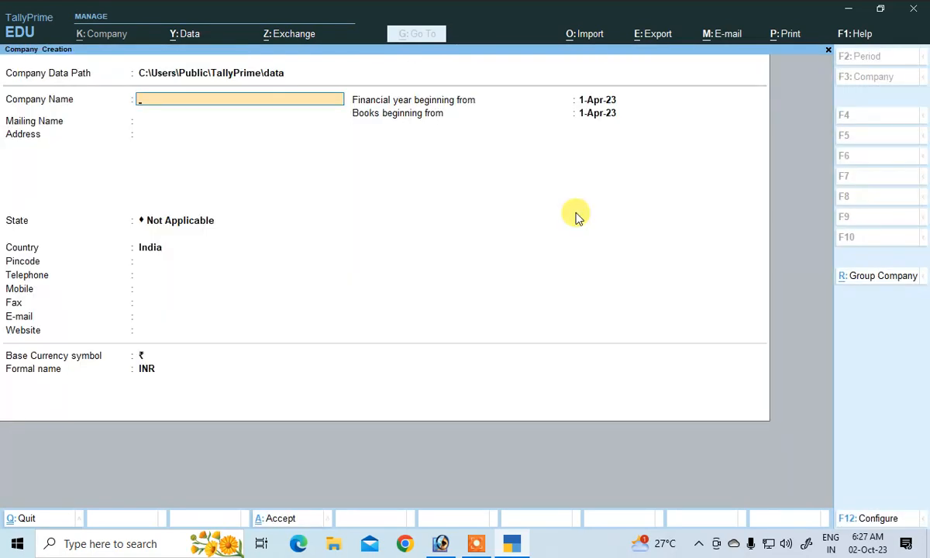
# Step: Enter Abc as the new company's name and mailing name, with Patna as its address
pyautogui.write('Abc')
pyautogui.press('Return')
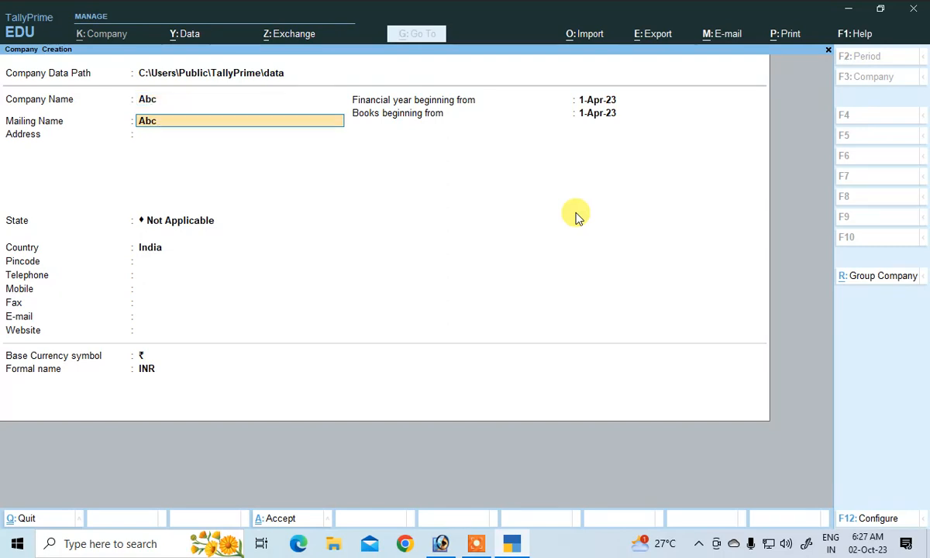
pyautogui.press('Return')
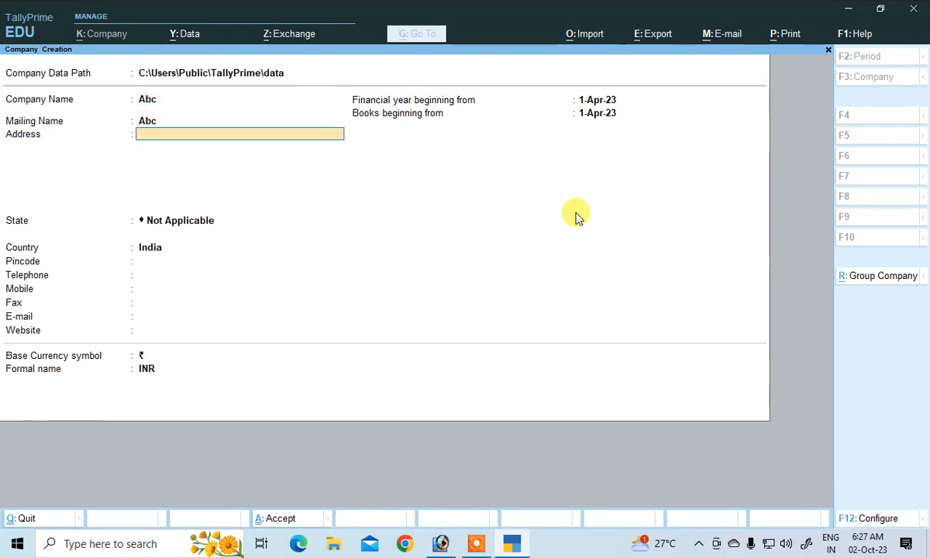
pyautogui.write('Pana')
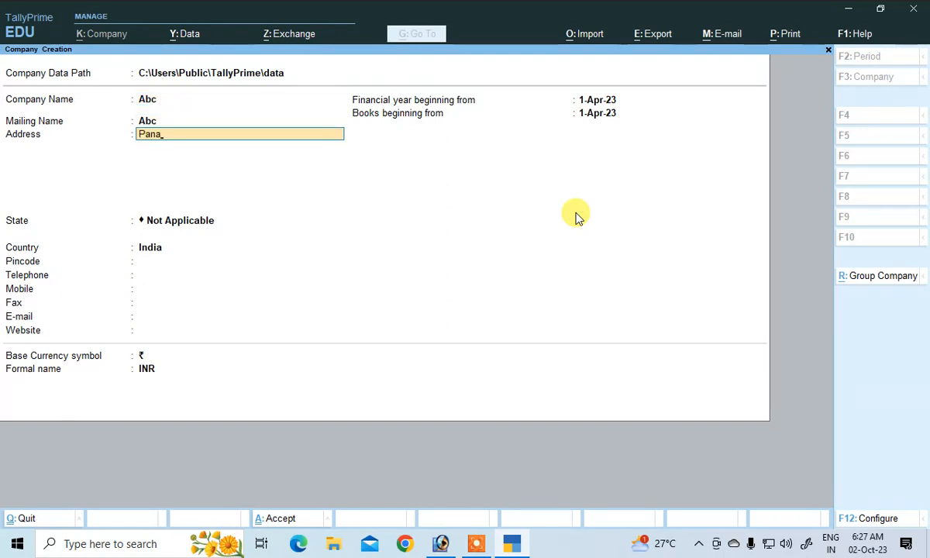
pyautogui.press('BackSpace')
pyautogui.press('BackSpace')
pyautogui.write('tna')
# Step: Set the company's state to Bihar and save the company with its default features
pyautogui.press('Return')
pyautogui.press('Return')
pyautogui.write('bi')
pyautogui.press('Return')
pyautogui.press('Return')
pyautogui.press('Return')
pyautogui.press('Return')
pyautogui.press('Return')
pyautogui.press('Return')
pyautogui.press('Return')
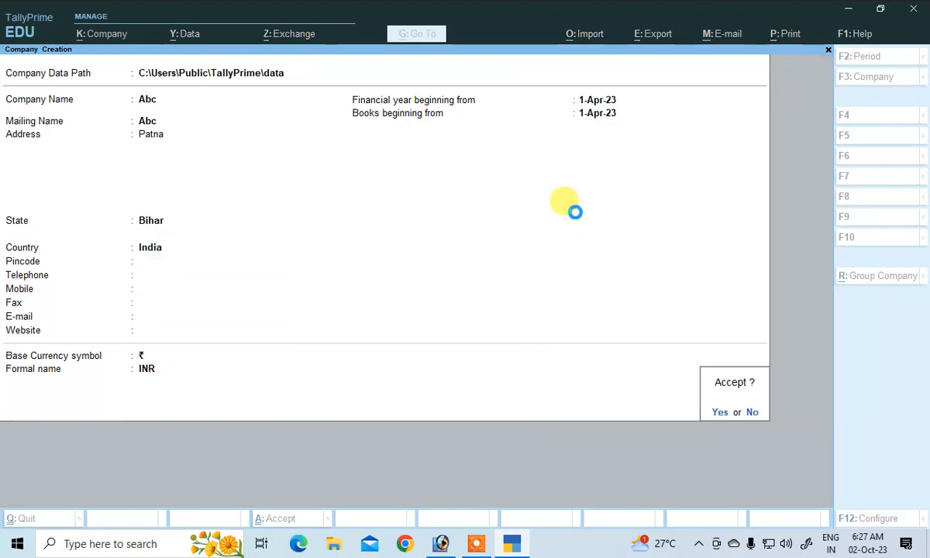
pyautogui.press('Return')
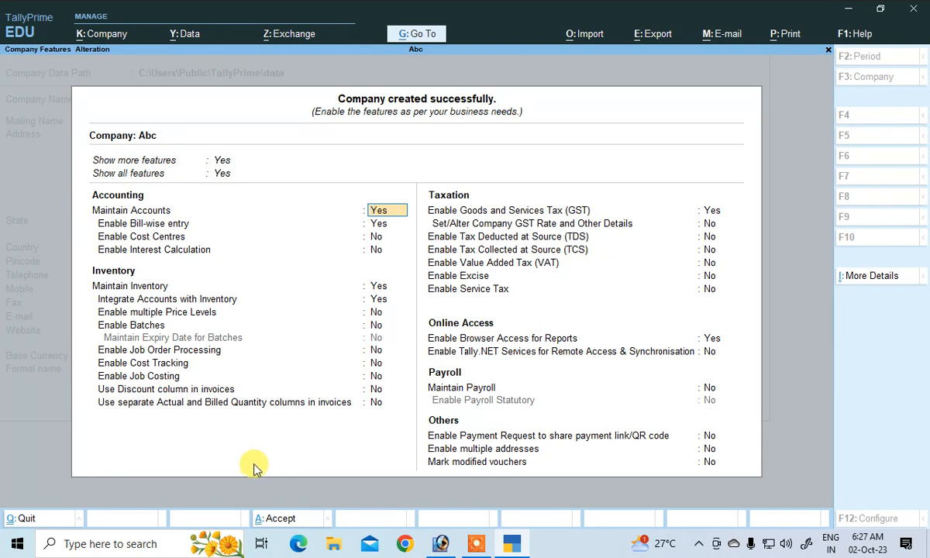
pyautogui.press('ctrl')
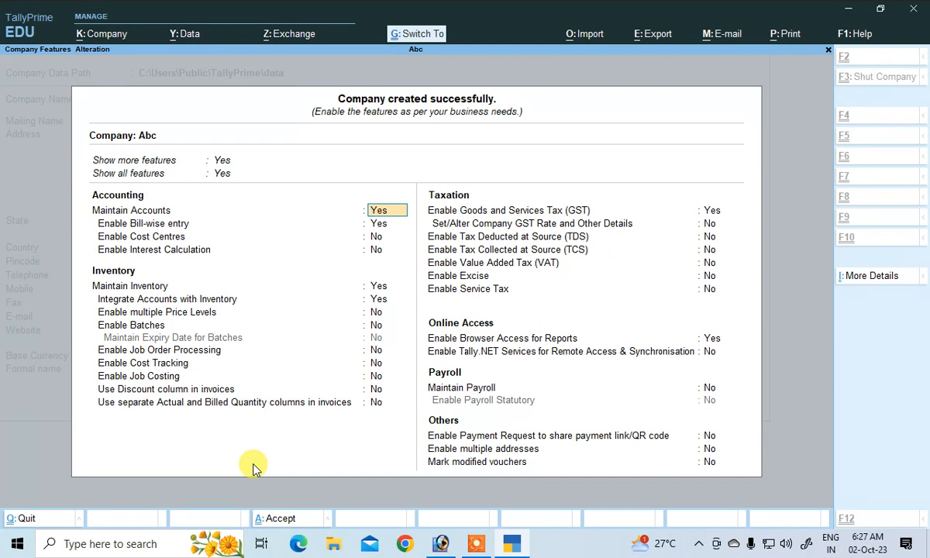
pyautogui.hotkey('ctrl', 'a')
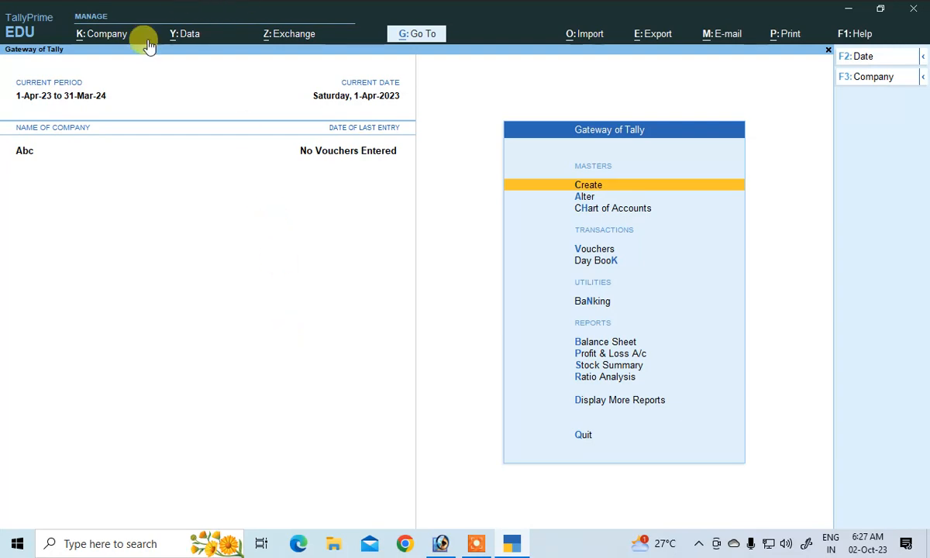
# Step: Open a new purchase voucher and enter supplier invoice number 022 dated 1-Apr-23
pyautogui.click(568, 251)
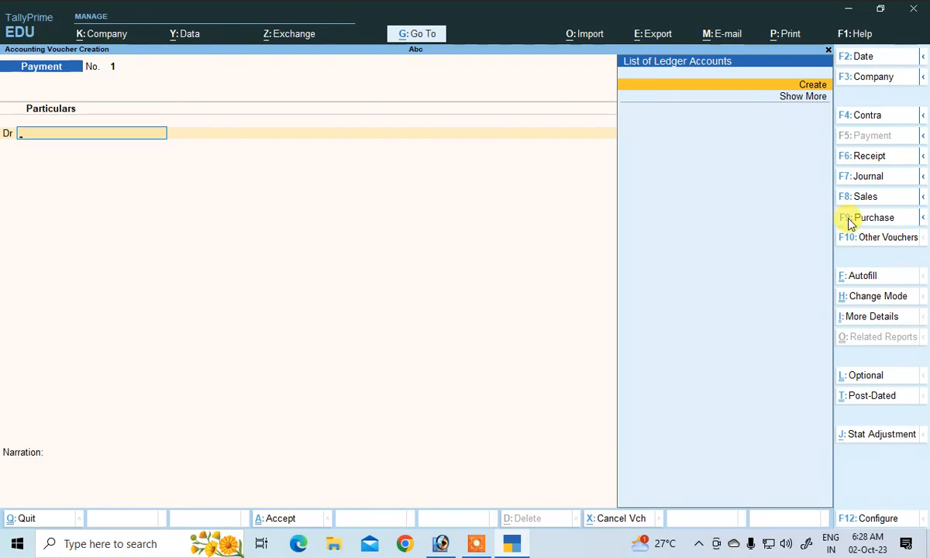
pyautogui.click(880, 220)
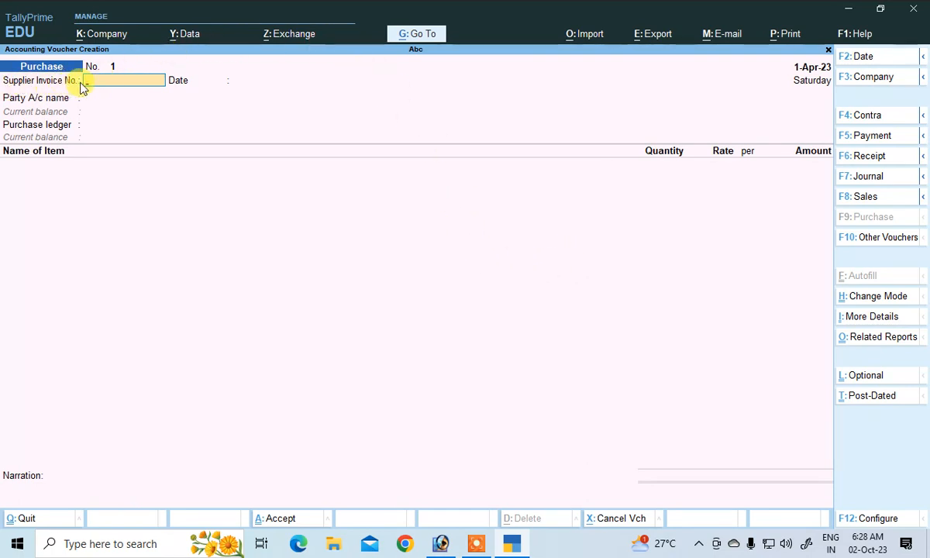
pyautogui.write('022')
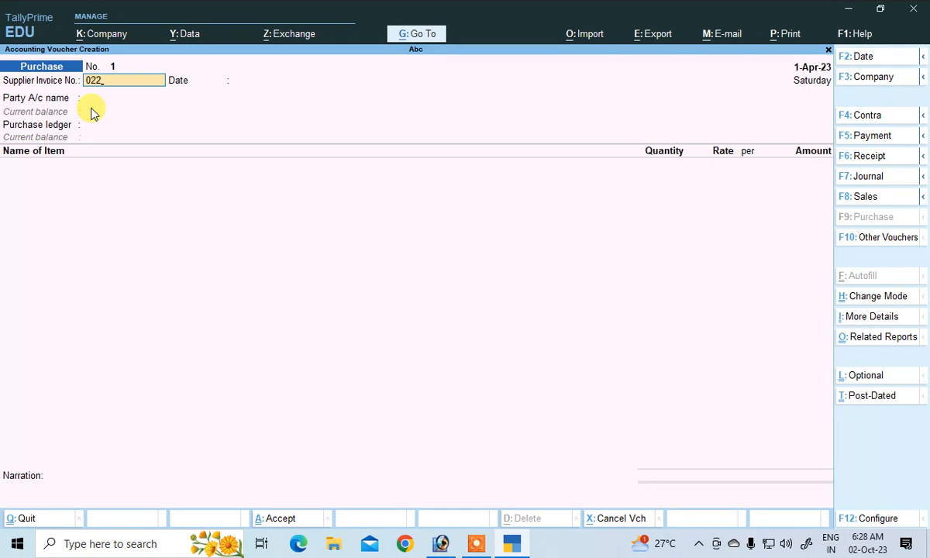
pyautogui.press('Return')
pyautogui.press('Return')
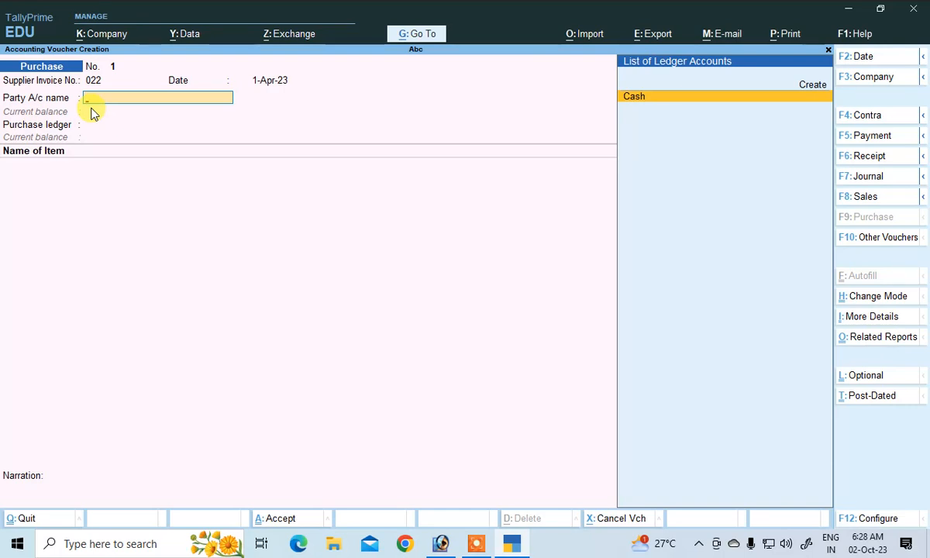
# Step: Start a new party ledger named At from the voucher and place it under Sundry Creditors
pyautogui.press('Up')
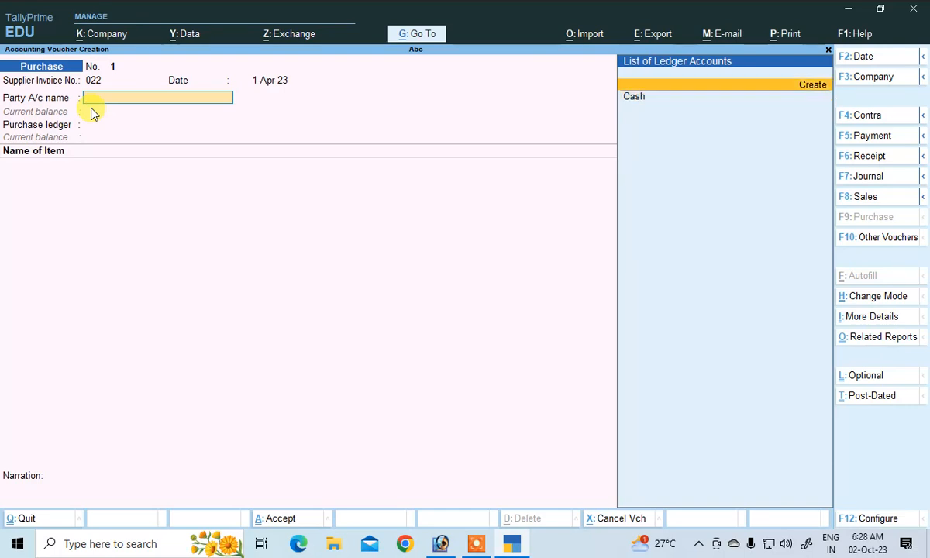
pyautogui.press('Return')
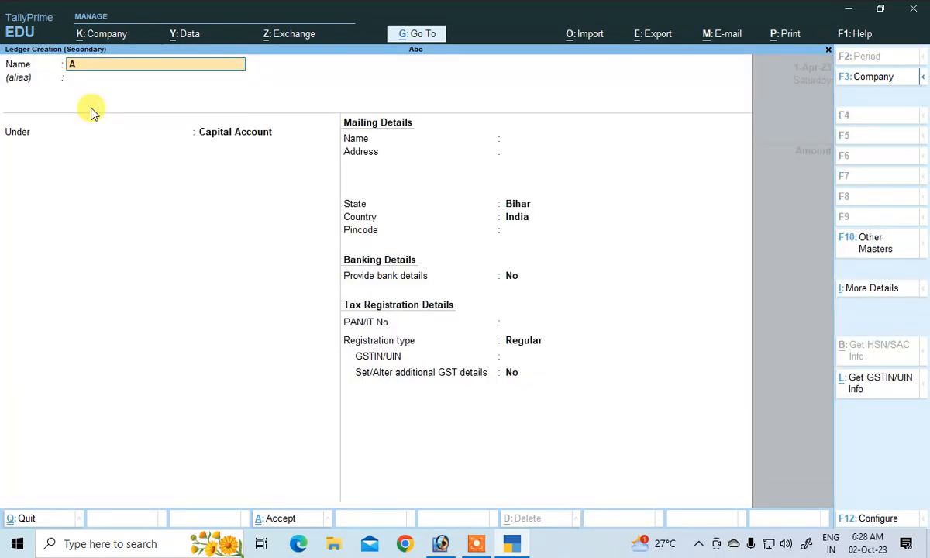
pyautogui.write('At')
pyautogui.press('Return')
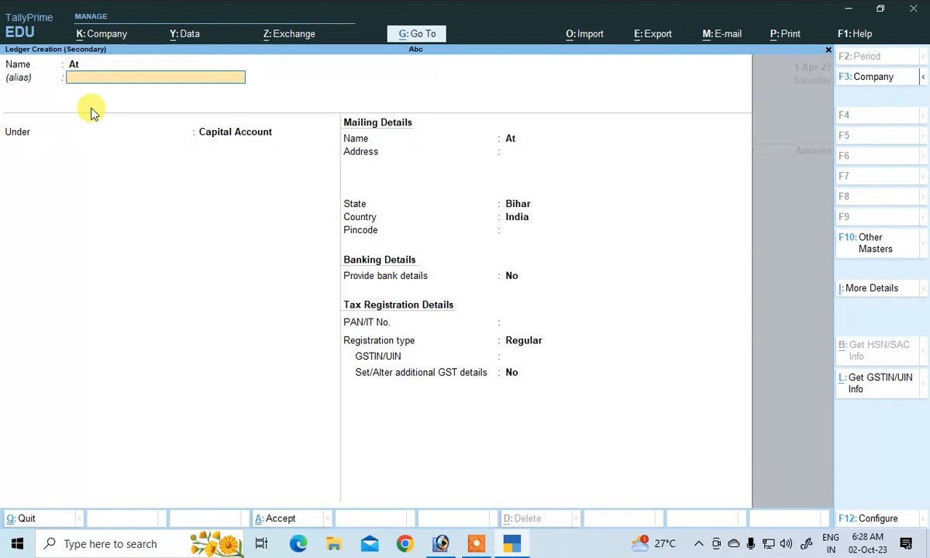
pyautogui.press('Return')
pyautogui.write('S')
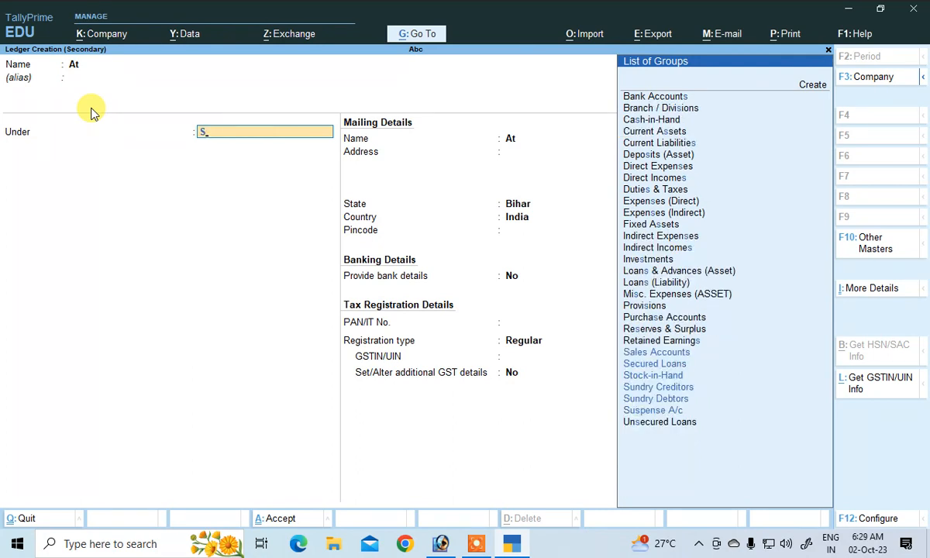
pyautogui.press('Down')
pyautogui.press('Down')
pyautogui.press('Down')
pyautogui.press('Down')
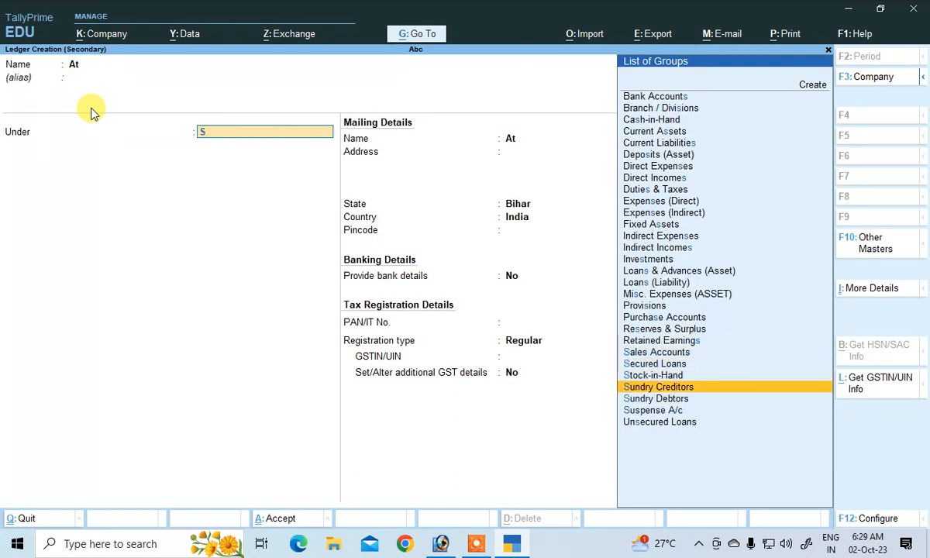
pyautogui.press('Return')
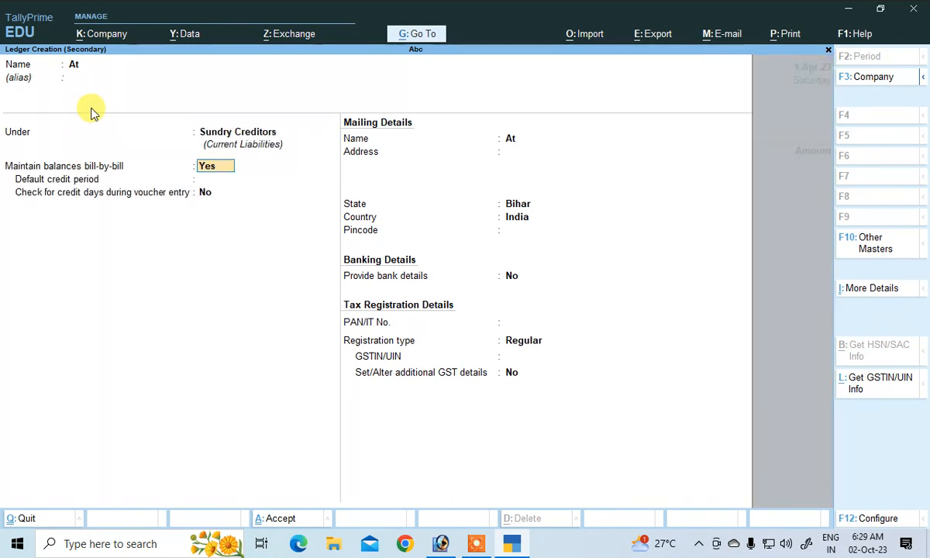
# Step: Keep the default bill-by-bill, mailing, banking and tax registration details for the At ledger and save it
pyautogui.press('Return')
pyautogui.press('Return')
pyautogui.press('Return')
pyautogui.press('Return')
pyautogui.press('Return')
pyautogui.press('Return')
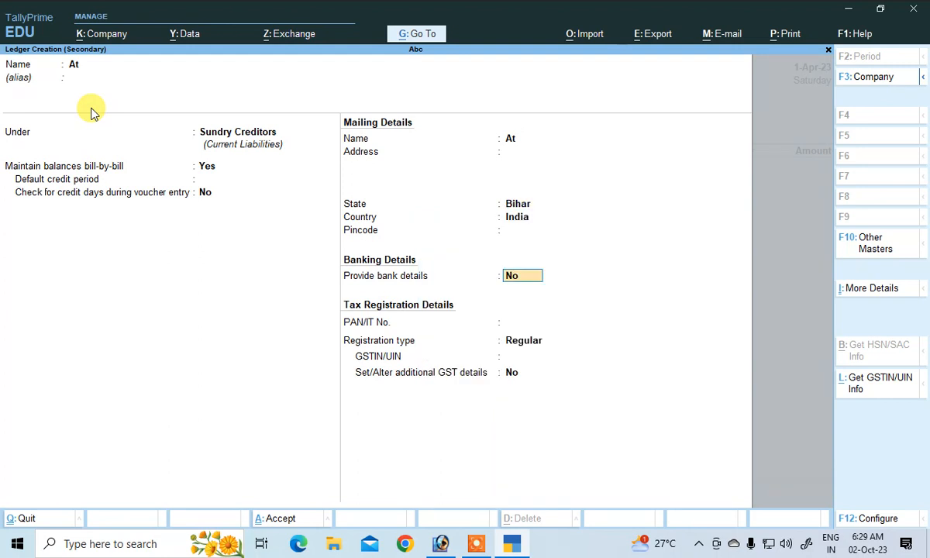
pyautogui.press('Return')
pyautogui.press('Return')
pyautogui.press('Return')
pyautogui.press('Return')
pyautogui.press('Return')
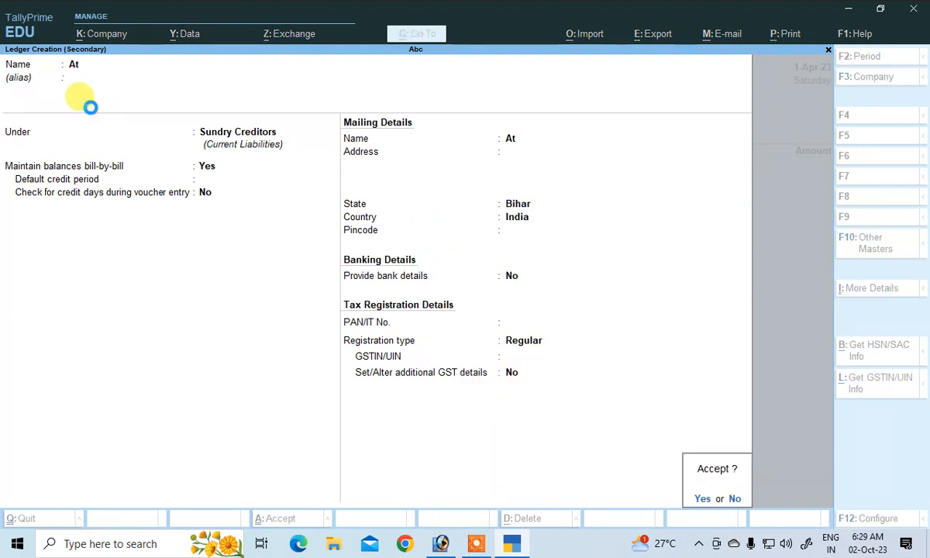
pyautogui.press('Return')
# Step: Leave the voucher's receipt details blank and accept the default party details for supplier At
pyautogui.press('Return')
pyautogui.press('Return')
pyautogui.press('Return')
pyautogui.press('Return')
pyautogui.press('Return')
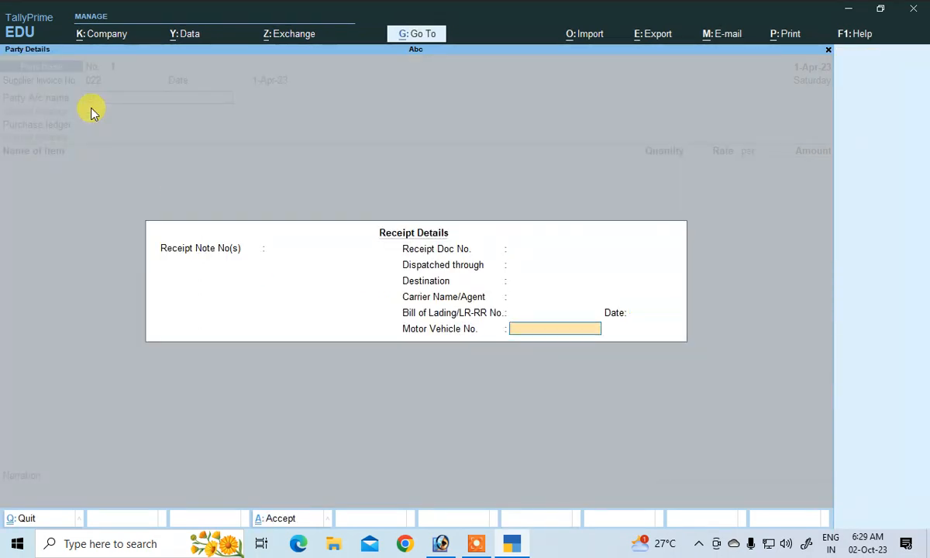
pyautogui.press('Return')
pyautogui.press('Return')
pyautogui.press('Return')
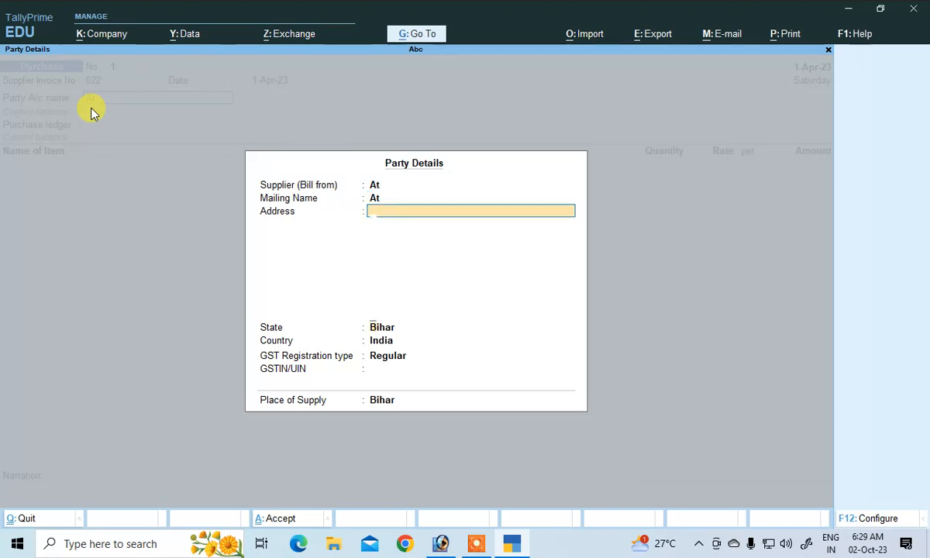
pyautogui.press('Return')
pyautogui.press('Return')
pyautogui.press('Return')
pyautogui.press('Return')
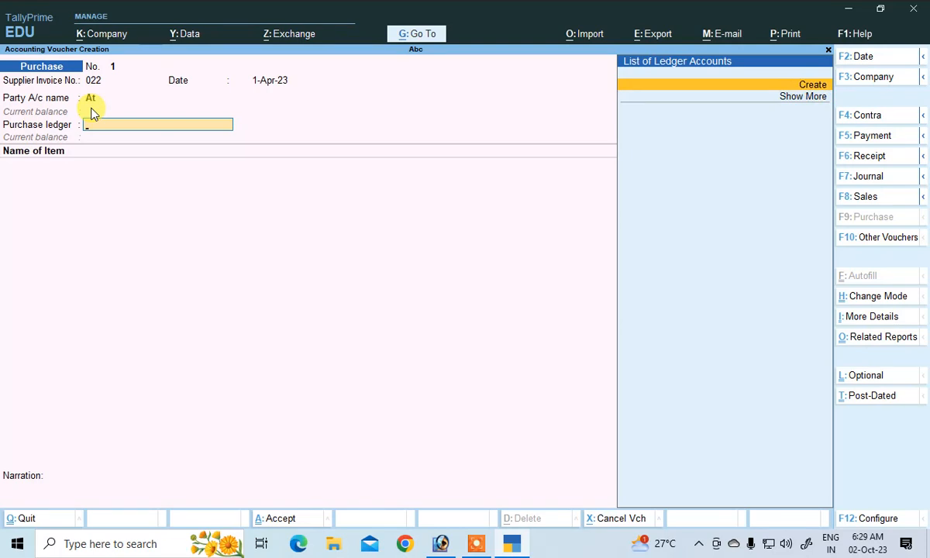
# Step: Start a new ledger named Purchase for the voucher's purchase ledger and place it under Purchase Accounts
pyautogui.hotkey('alt', 'c')
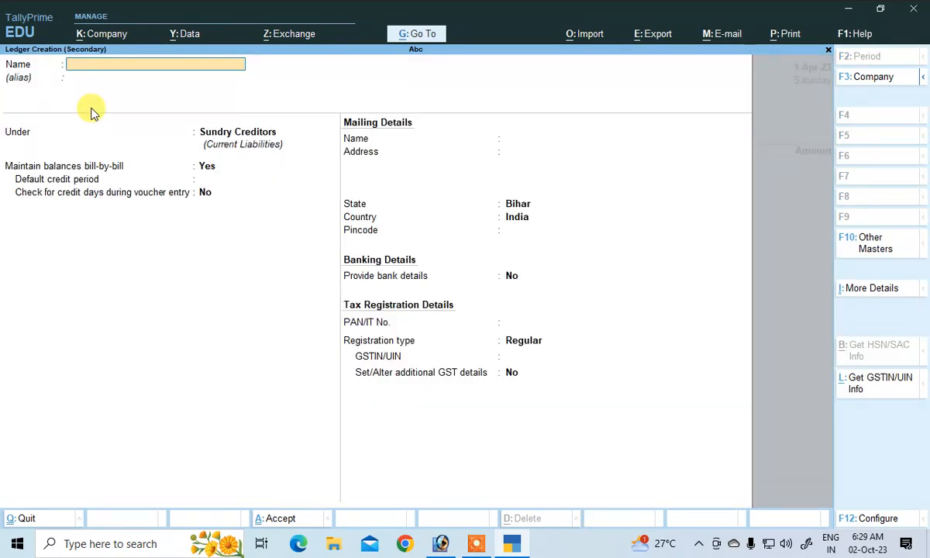
pyautogui.write('Purchase')
pyautogui.press('Return')
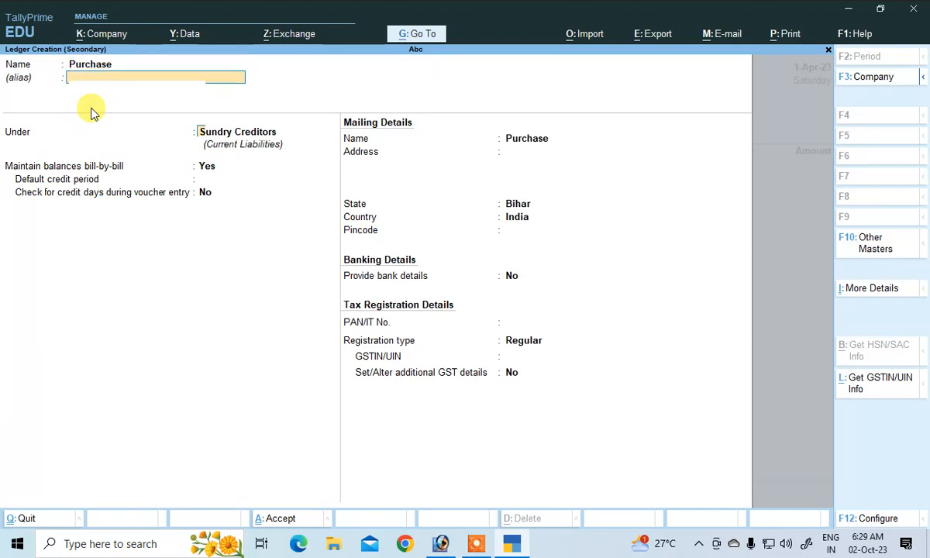
pyautogui.press('Return')
pyautogui.write('P')
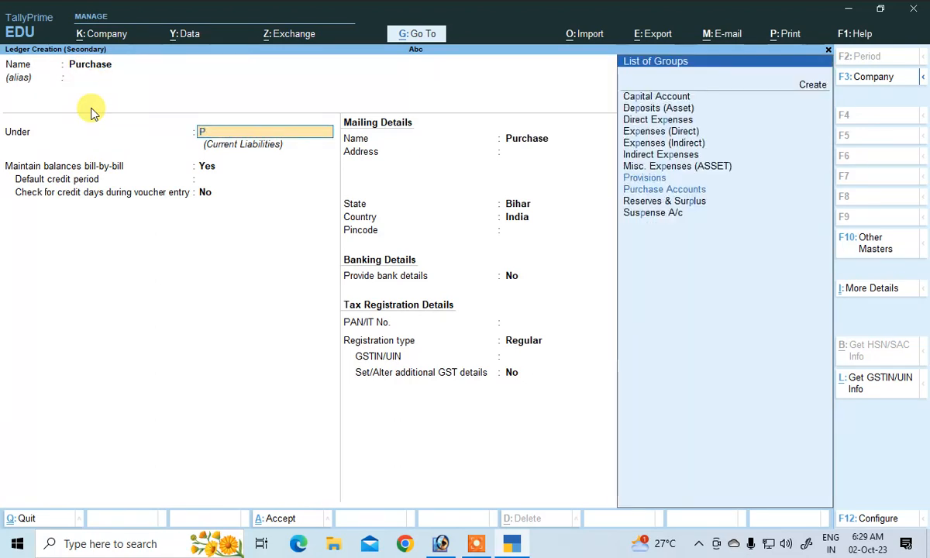
pyautogui.write('u')
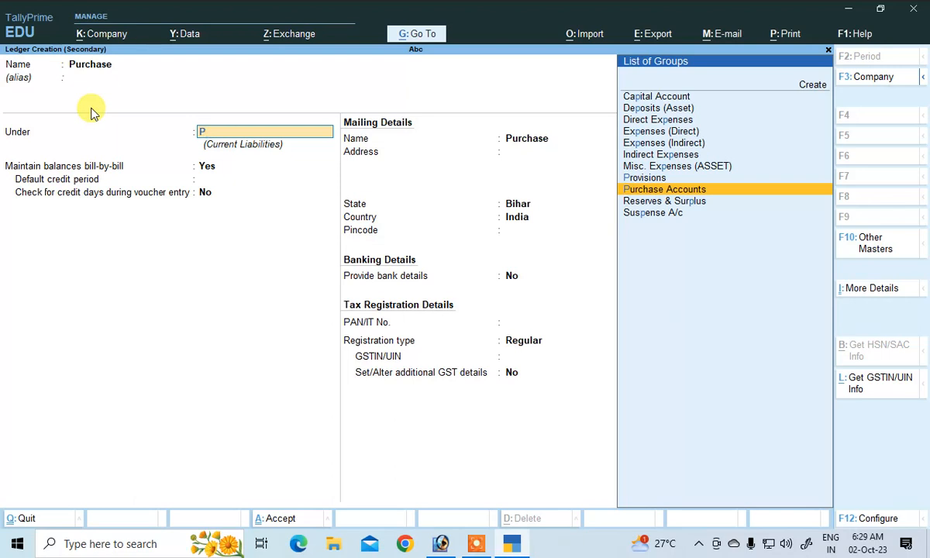
pyautogui.press('Return')
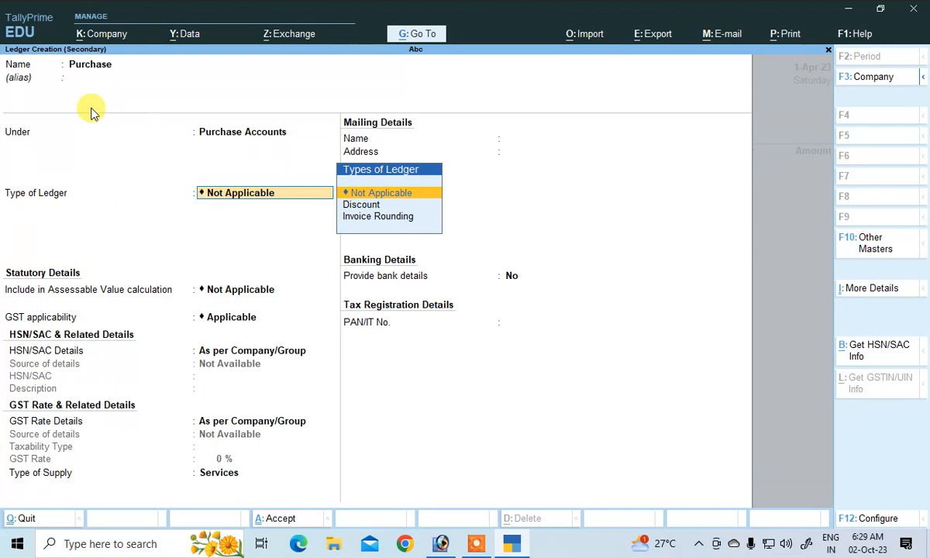
# Step: Keep the default ledger type, assessable value, GST applicability and HSN/SAC settings for the Purchase ledger
pyautogui.press('Return')
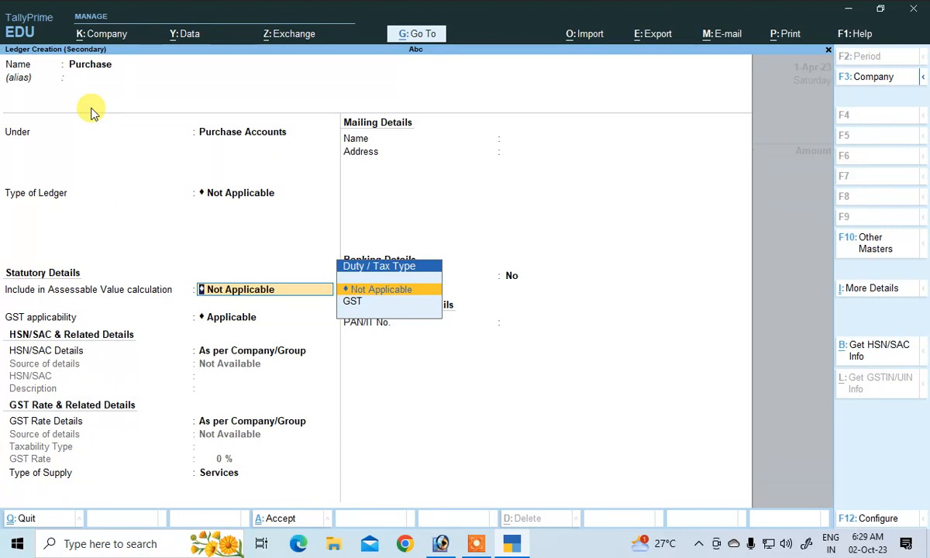
pyautogui.press('Return')
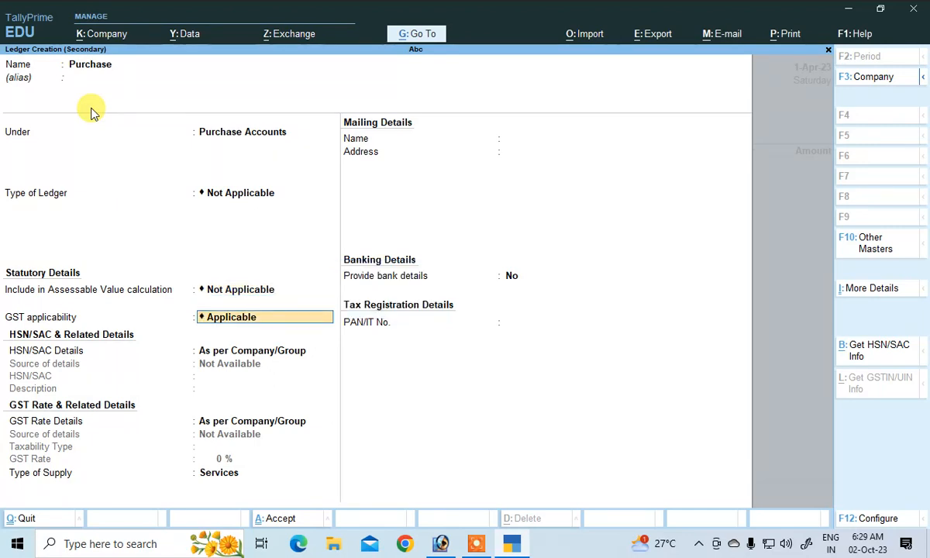
pyautogui.press('Return')
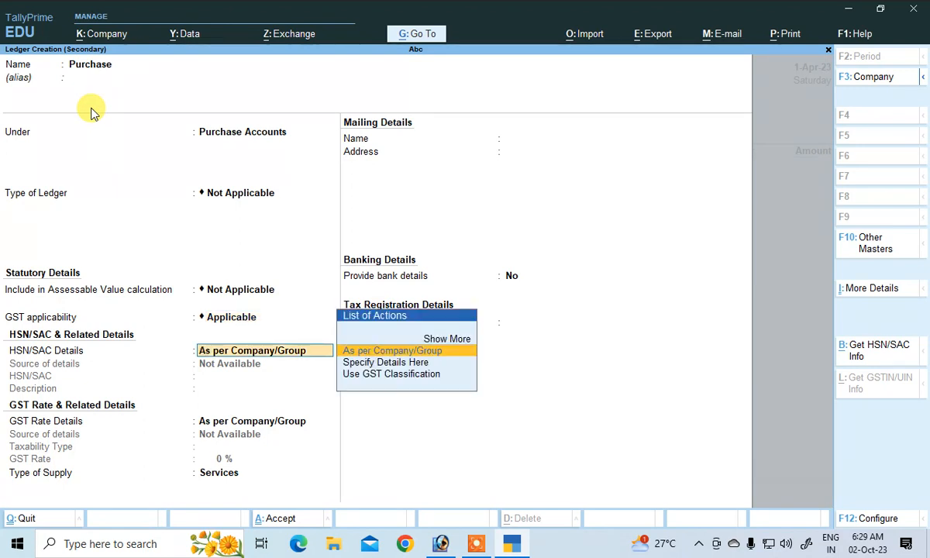
pyautogui.press('Return')
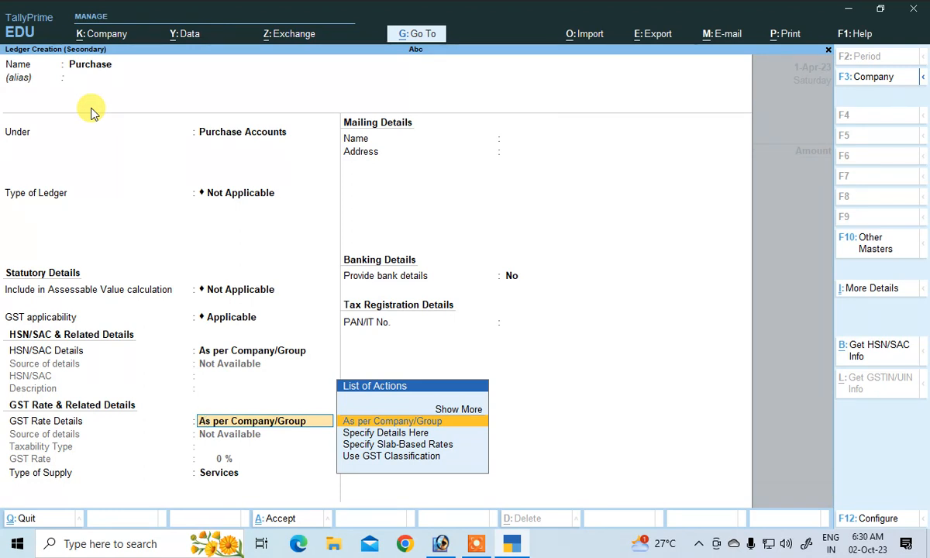
# Step: Specify the GST rate details directly in the Purchase ledger as Taxable at 12%
pyautogui.press('Down')
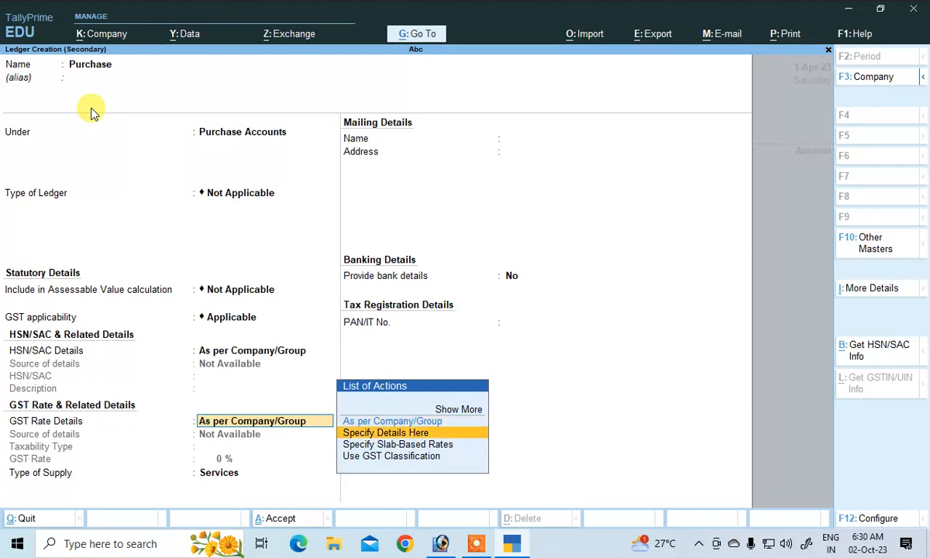
pyautogui.press('Return')
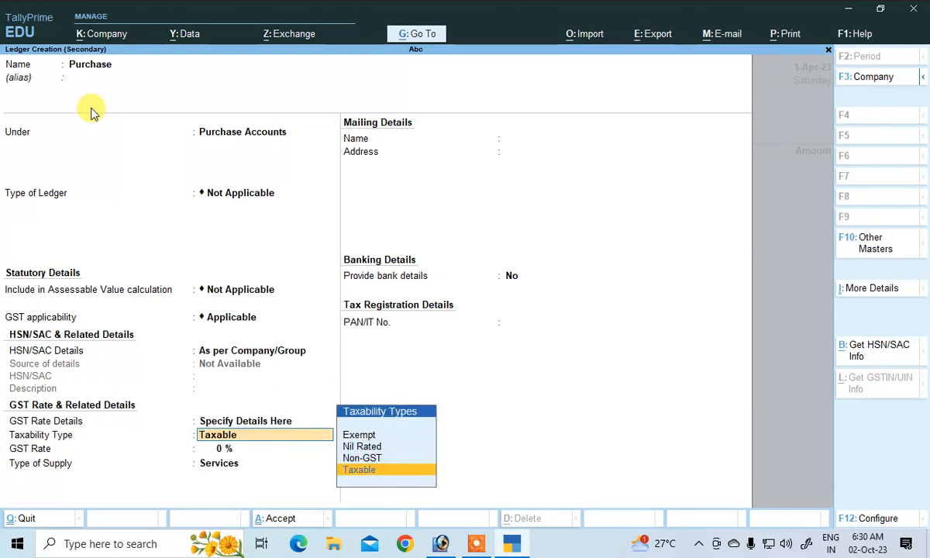
pyautogui.press('Return')
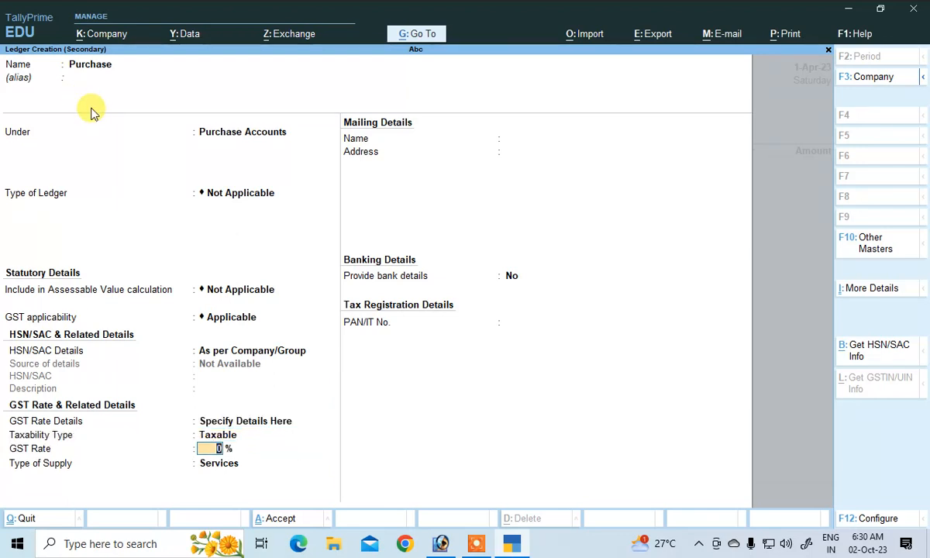
pyautogui.write('12')
pyautogui.press('Return')
# Step: Set the Purchase ledger's type of supply to Goods and save the ledger
pyautogui.press('Return')
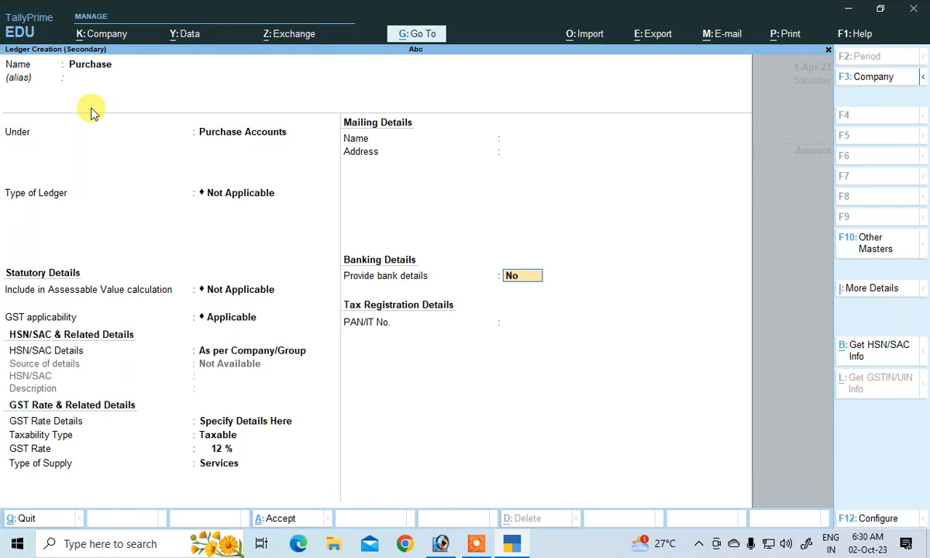
pyautogui.press('BackSpace')
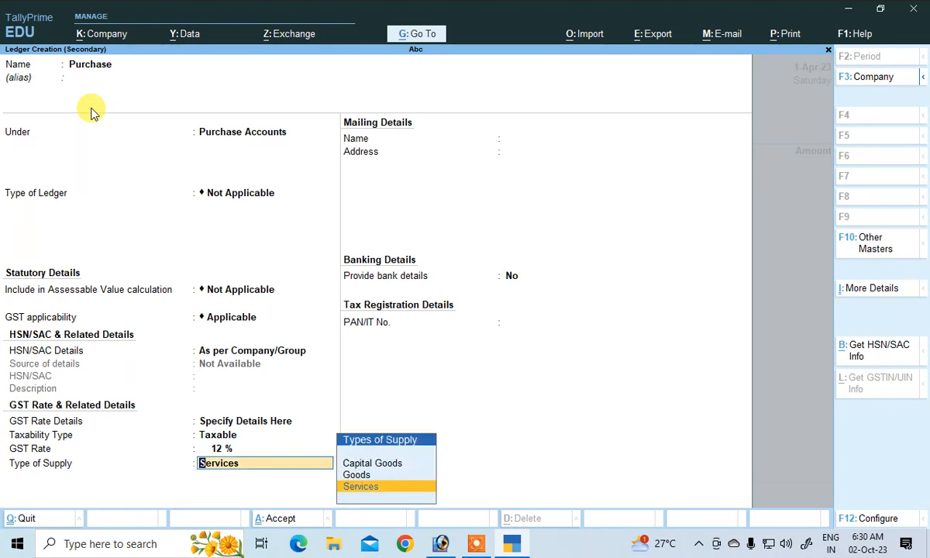
pyautogui.press('Up')
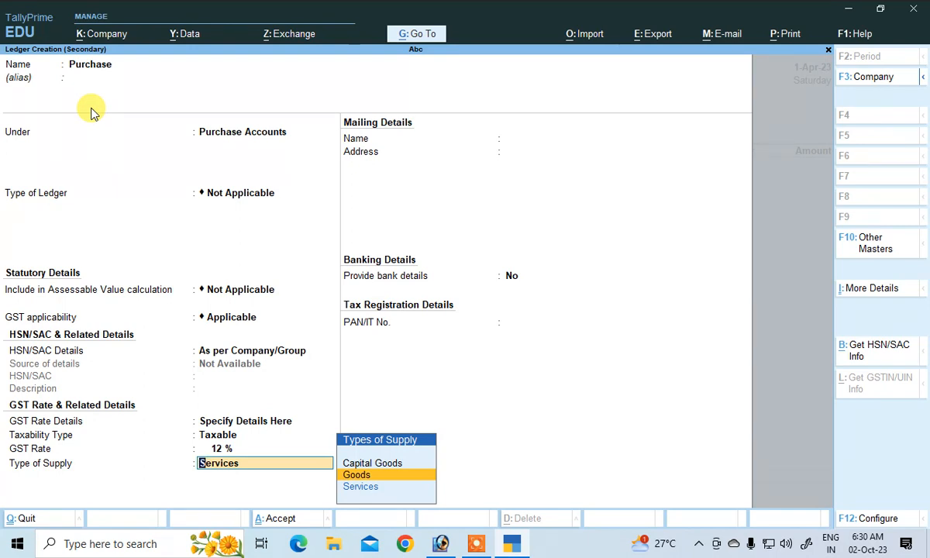
pyautogui.press('Return')
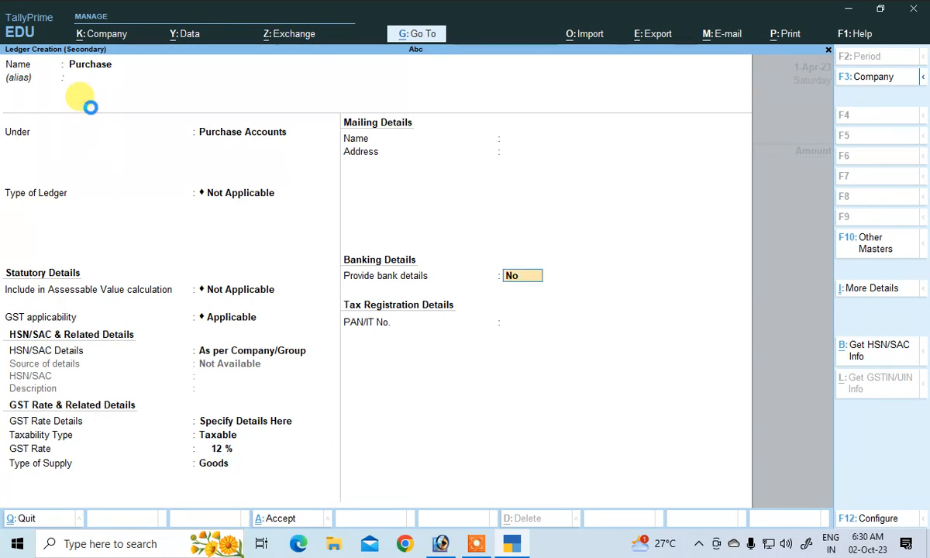
pyautogui.hotkey('ctrl', 'a')
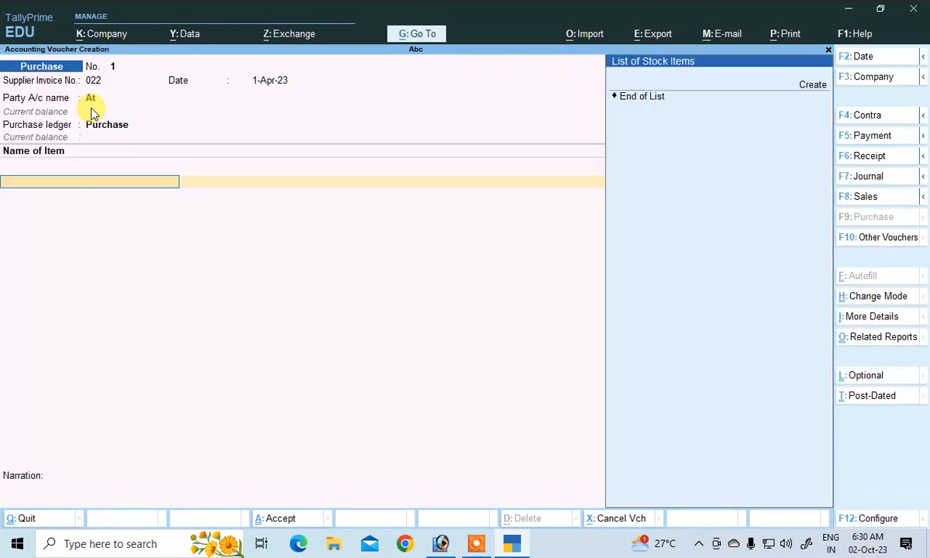
# Step: Start a new stock item named Rice from the purchase voucher, leaving the alias blank and placing it under Primary
pyautogui.hotkey('alt', 'c')
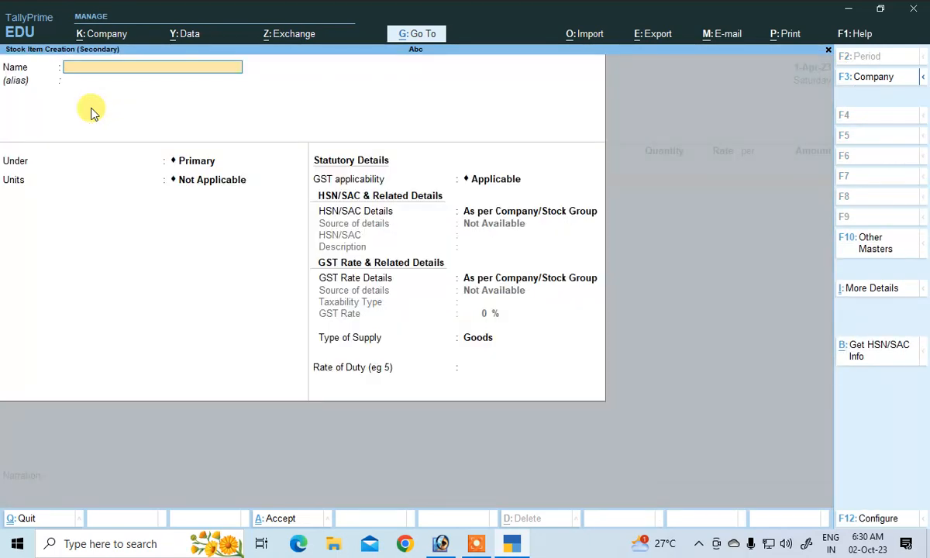
pyautogui.write('M')
pyautogui.write('Rice')
pyautogui.press('Return')
pyautogui.press('Return')
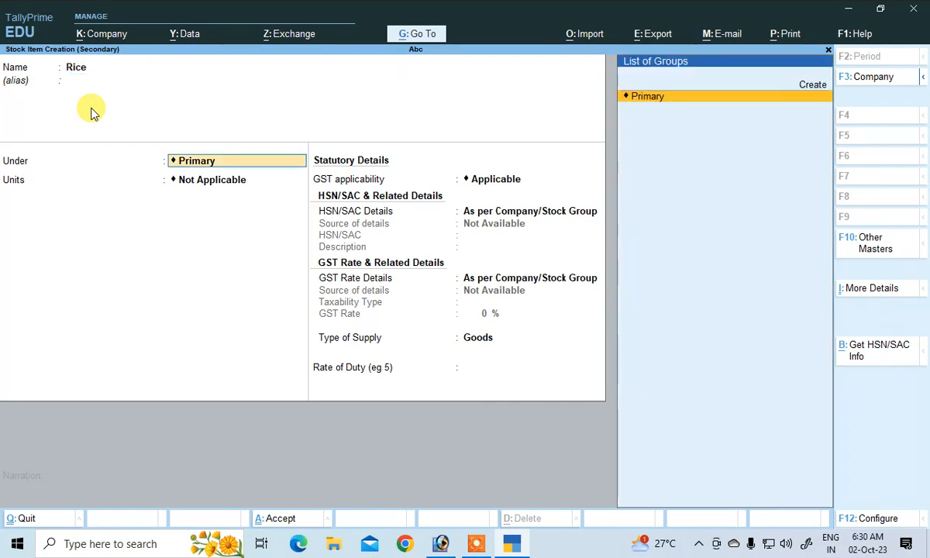
pyautogui.press('Return')
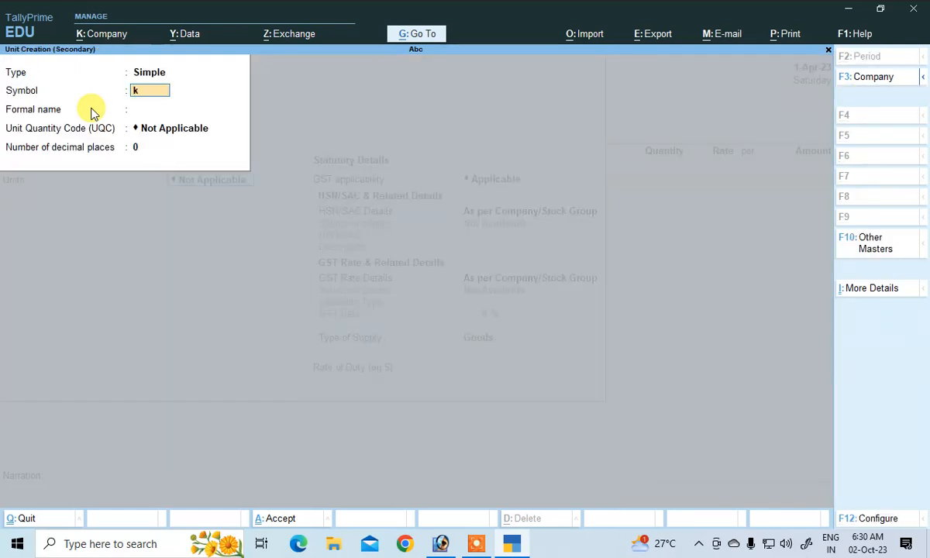
# Step: Create a simple unit kgs for Rice with formal name Kilogram, quantity code KGS-KILOGRAMS and 3 decimal places
pyautogui.write('s')
pyautogui.press('Return')
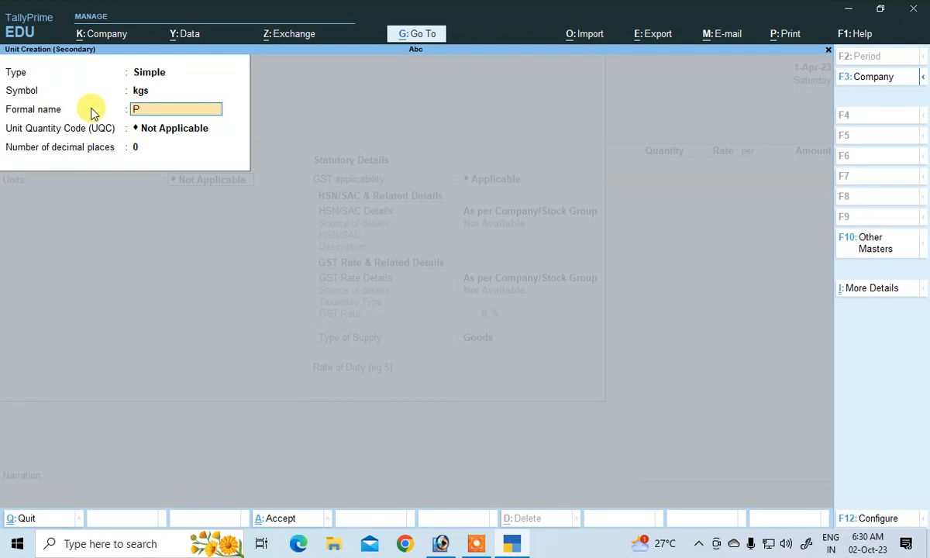
pyautogui.write('Kilogram')
pyautogui.press('Return')
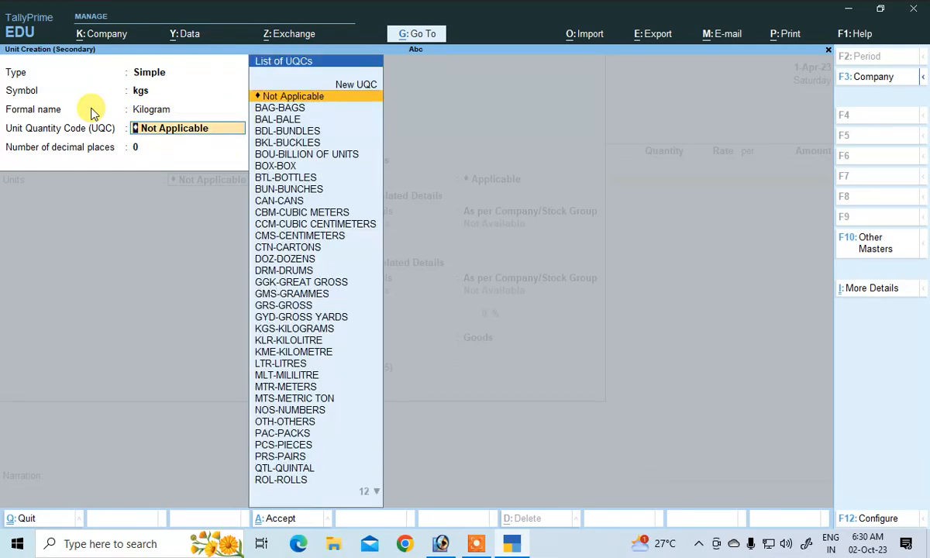
pyautogui.write('k')
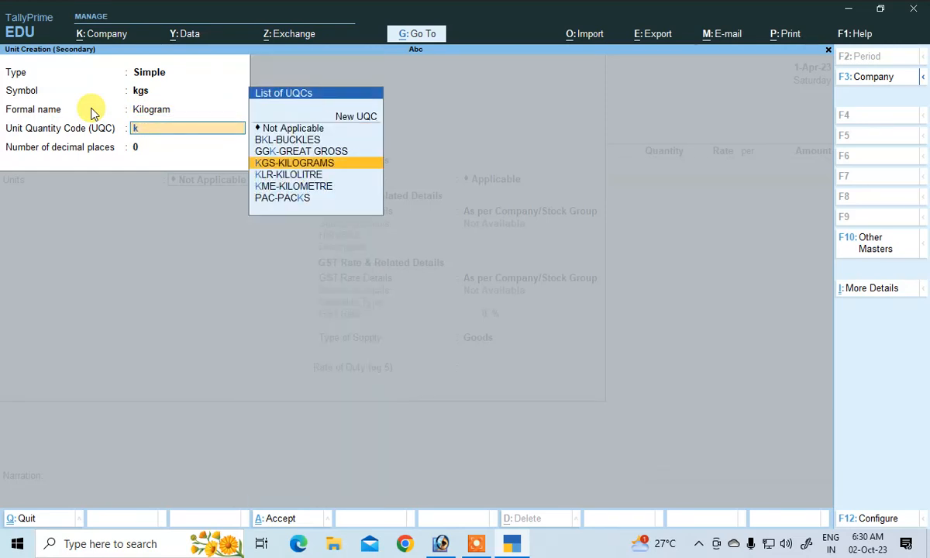
pyautogui.press('Down')
pyautogui.press('Up')
pyautogui.press('Return')
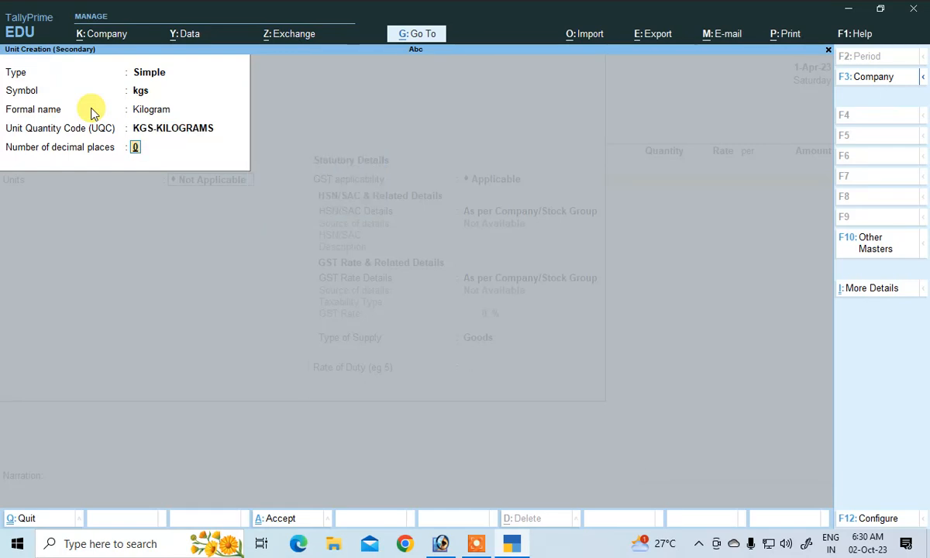
pyautogui.write('3')
pyautogui.press('Return')
pyautogui.press('Return')
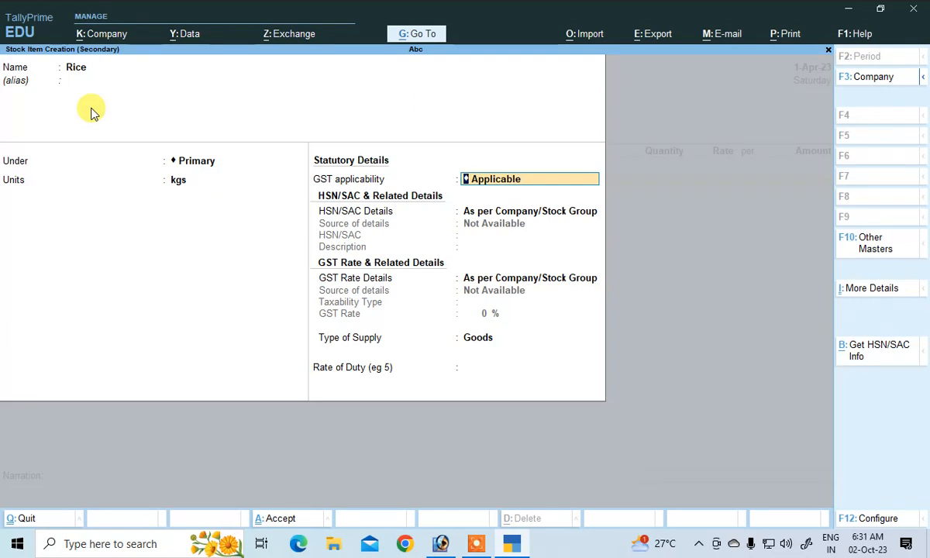
# Step: Keep GST applicable for Rice and specify its HSN/SAC code as 4584 with a blank description
pyautogui.press('Return')
pyautogui.press('Down')
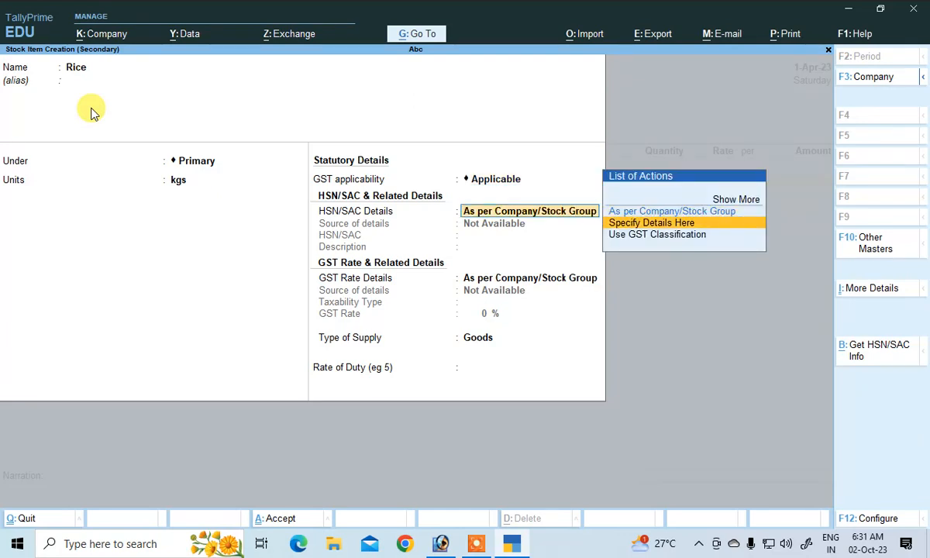
pyautogui.press('Return')
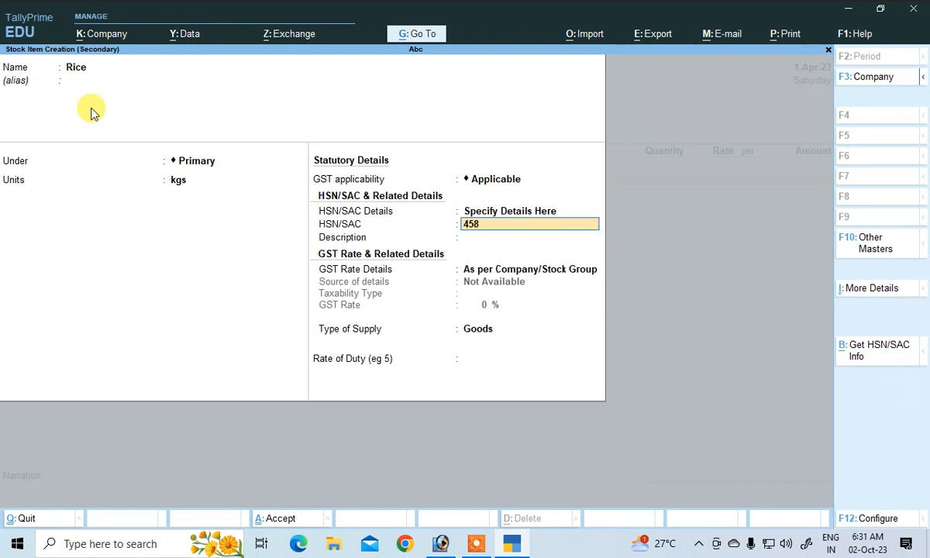
pyautogui.press('Return')
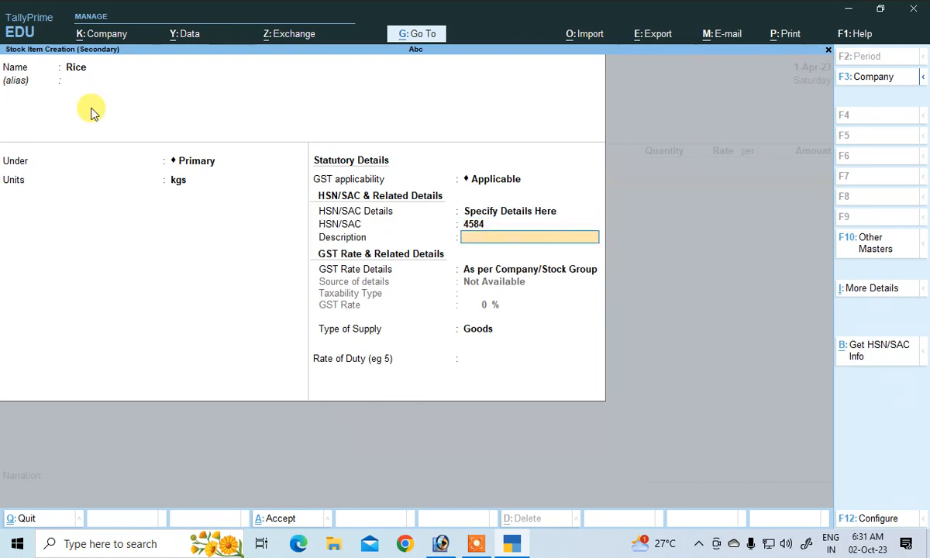
pyautogui.press('Return')
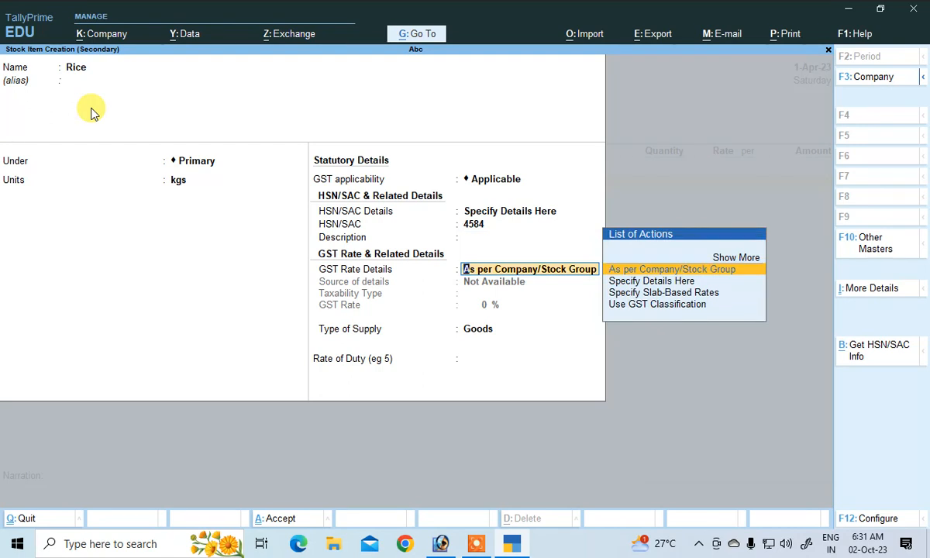
# Step: Specify Rice's GST rate as Taxable at 12% with supply type Goods, leave the rate of duty blank and save the item
pyautogui.press('Down')
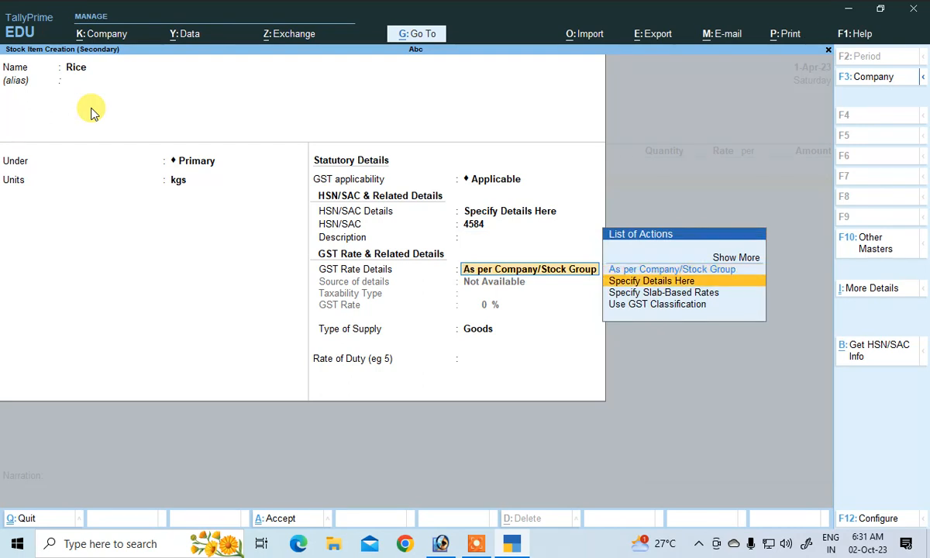
pyautogui.press('Return')
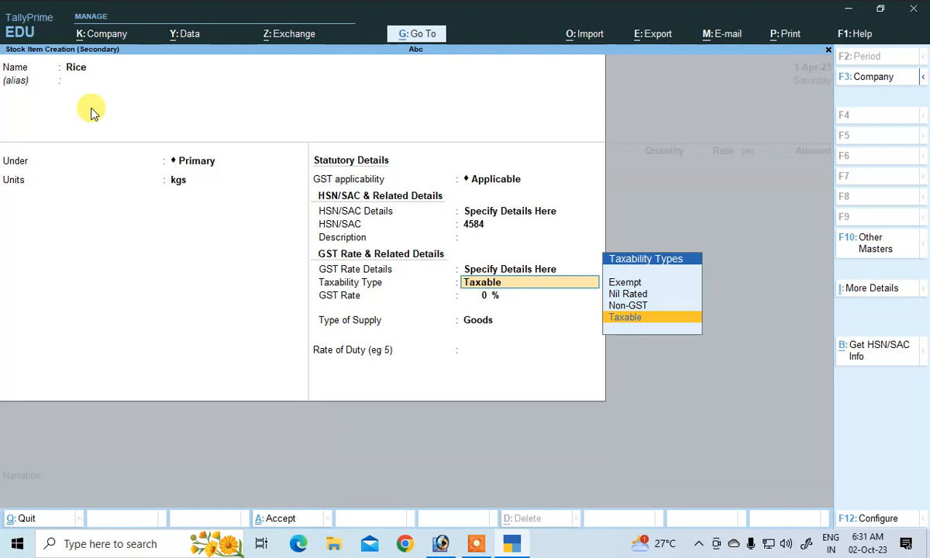
pyautogui.press('Return')
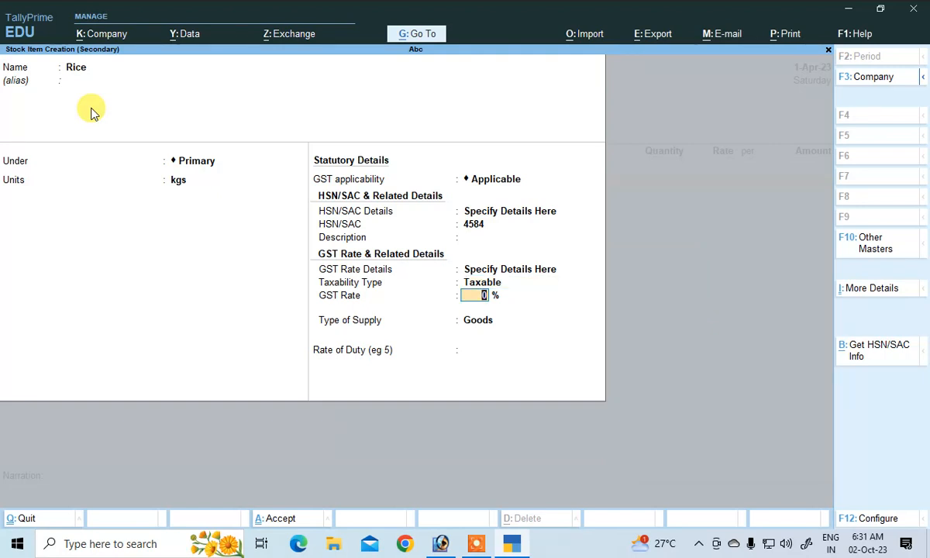
pyautogui.write('12')
pyautogui.press('Return')
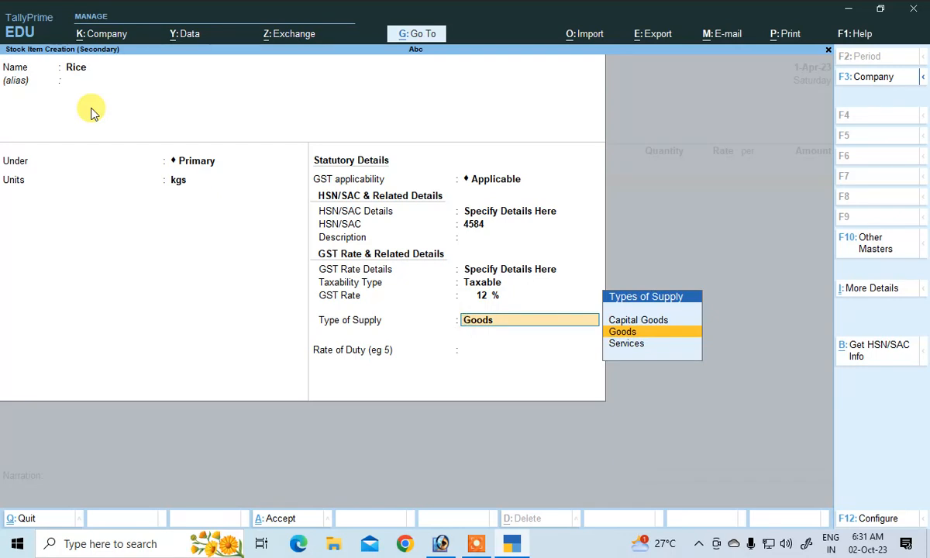
pyautogui.press('Return')
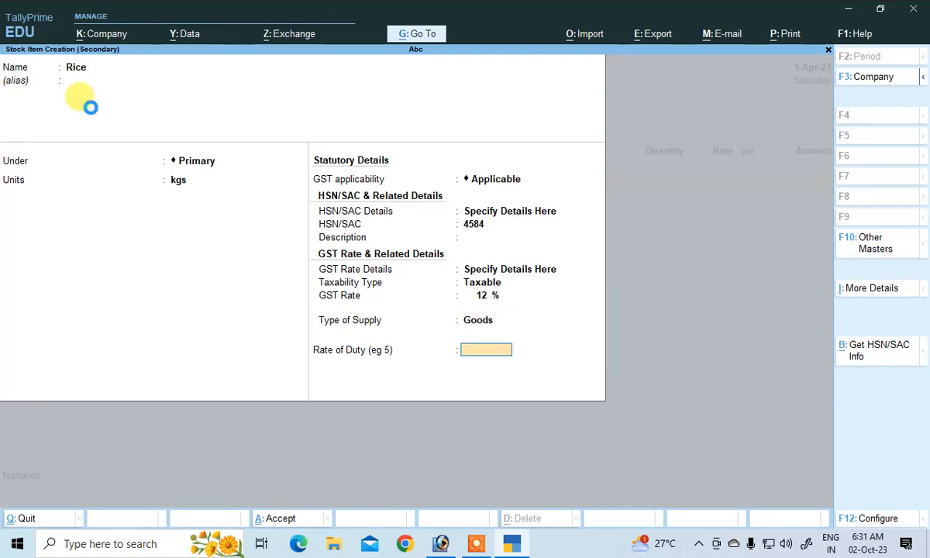
pyautogui.press('Return')
pyautogui.press('Return')
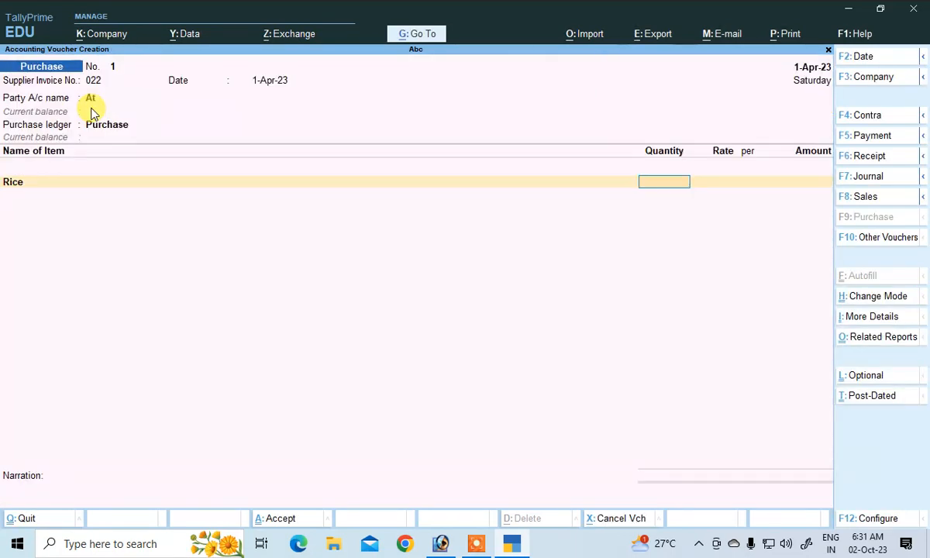
# Step: Enter 1000 kgs of Rice at a rate of 45 per kgs in the purchase voucher and end the item list
pyautogui.write('1000')
pyautogui.press('Return')
pyautogui.write('4')
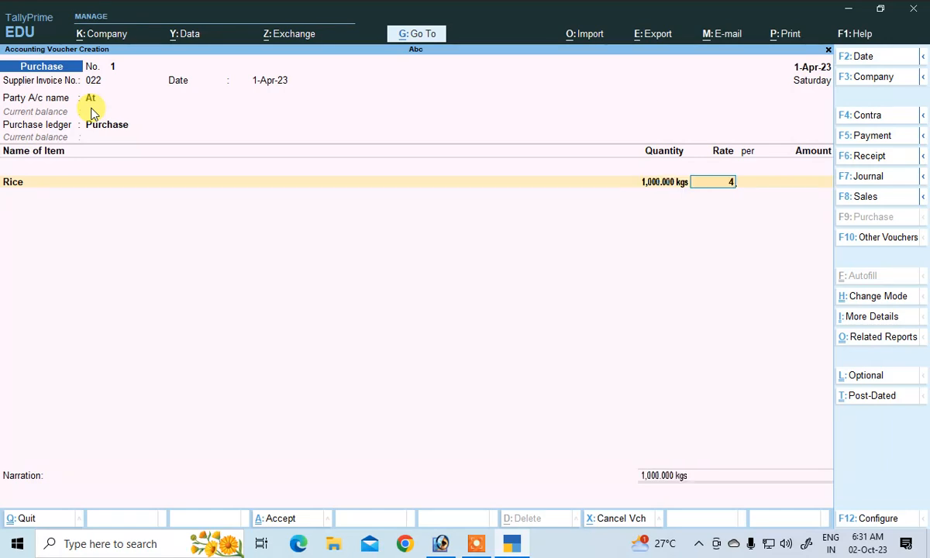
pyautogui.write('5')
pyautogui.press('Return')
pyautogui.press('Return')
pyautogui.press('Return')
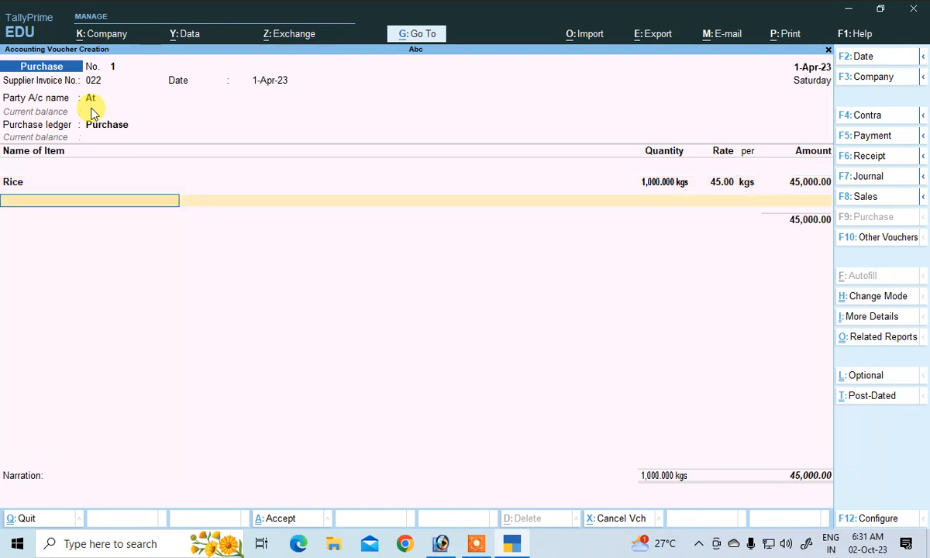
pyautogui.press('Return')
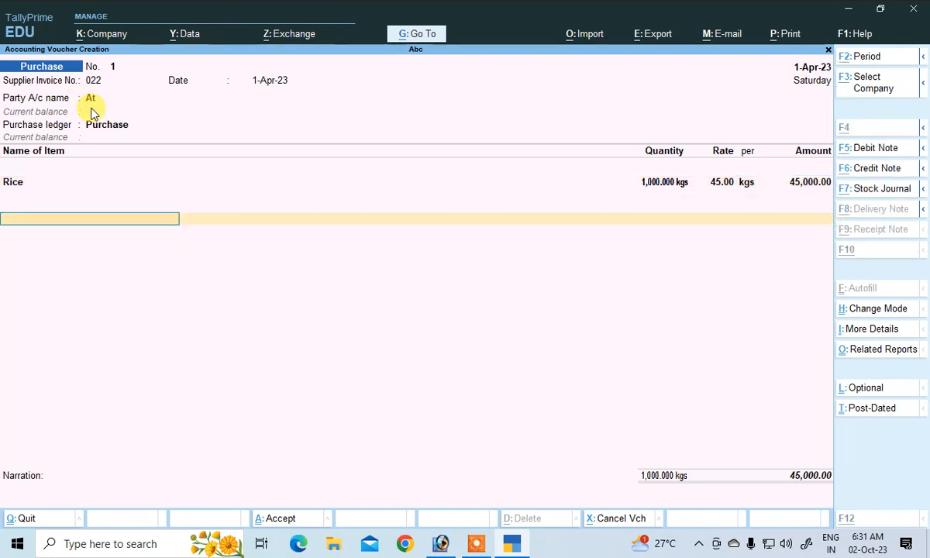
# Step: Start a new ledger named Cgst from the purchase voucher and place it under Duties & Taxes
pyautogui.hotkey('alt', 'c')
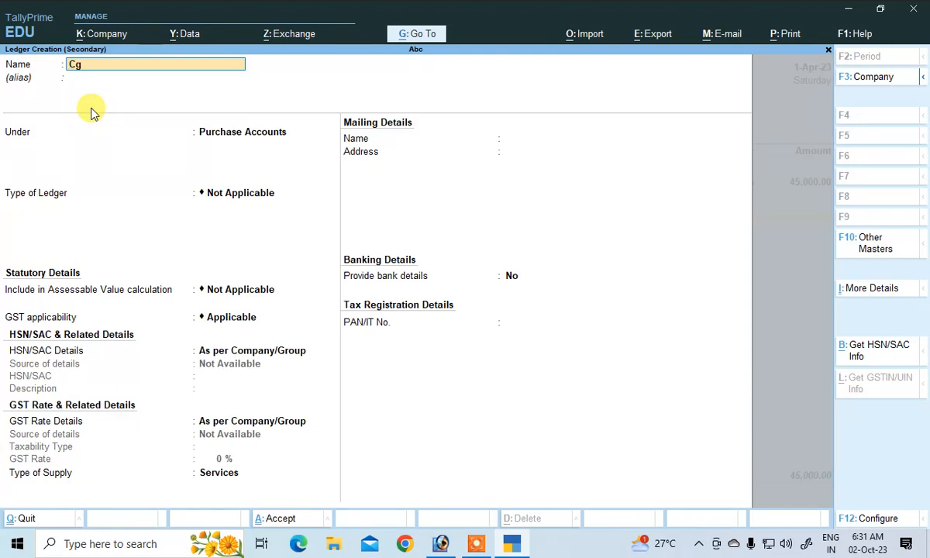
pyautogui.press('Return')
pyautogui.press('Return')
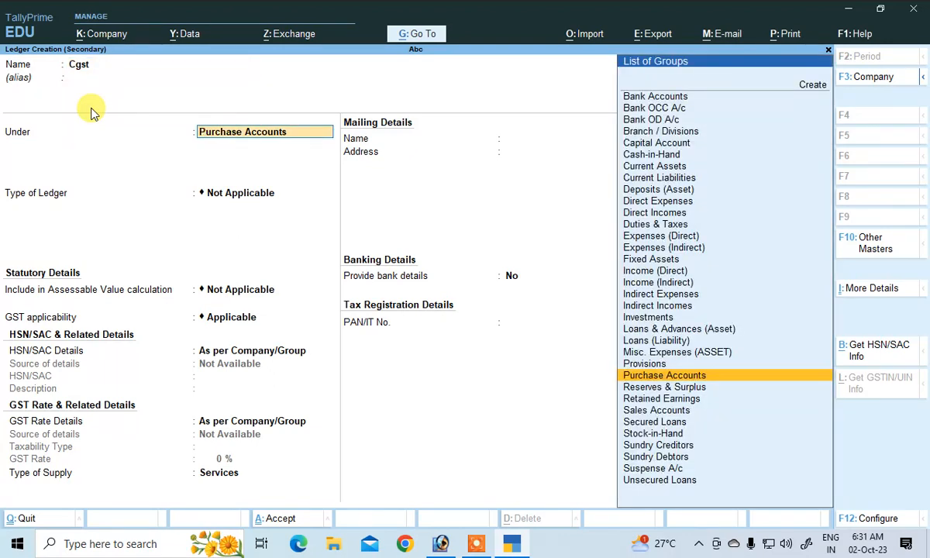
pyautogui.write('D')
pyautogui.press('Down')
pyautogui.press('Down')
pyautogui.press('Down')
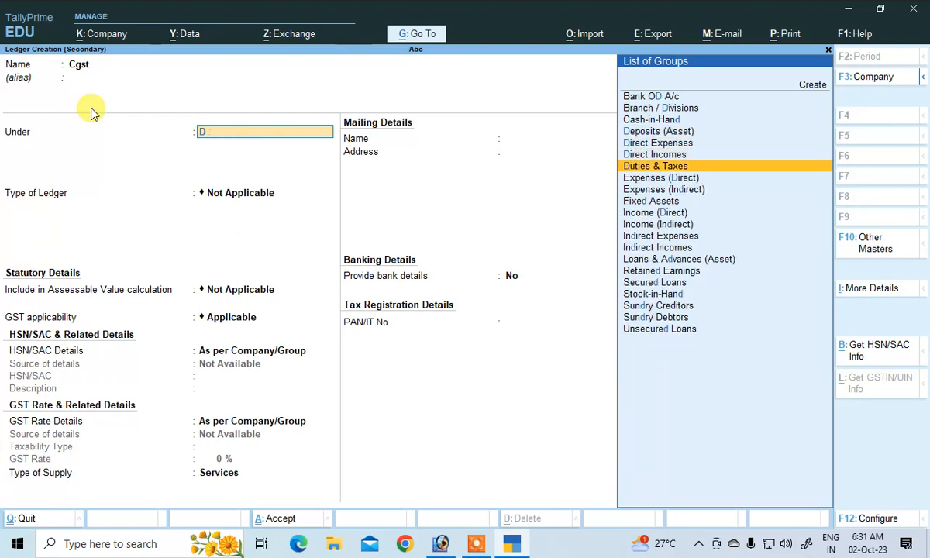
pyautogui.press('Return')
# Step: Set Cgst's duty type to GST, tax type CGST, 6% calculation and rounding Not Applicable, then save it into the voucher
pyautogui.press('Up')
pyautogui.press('Return')
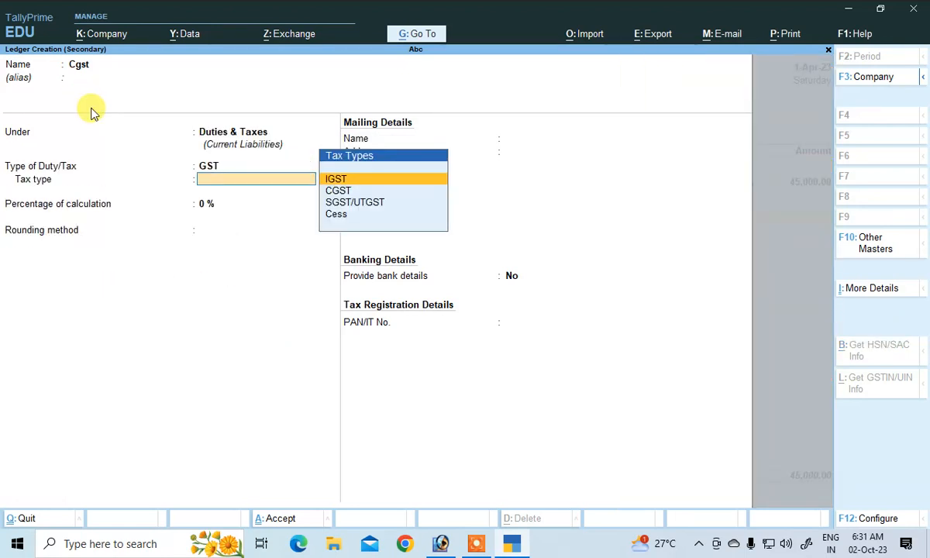
pyautogui.press('Down')
pyautogui.press('Return')
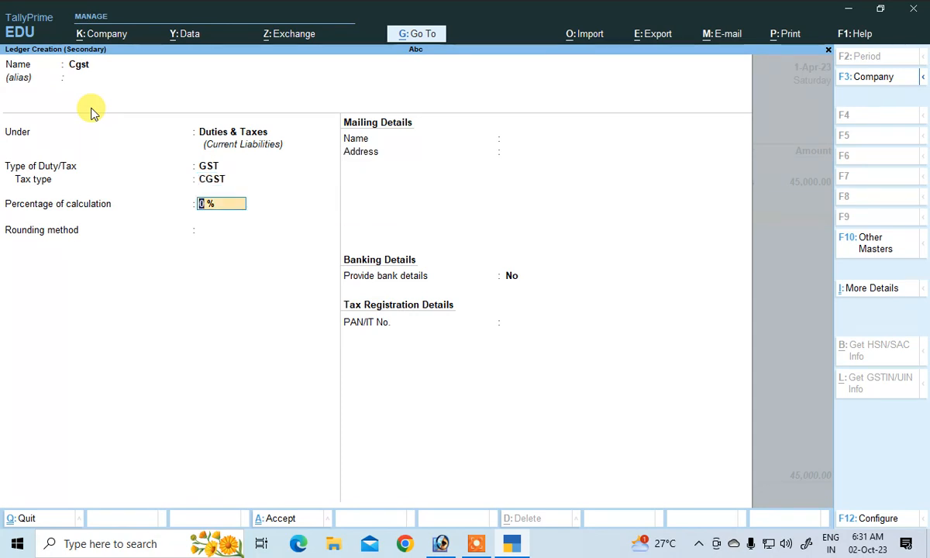
pyautogui.write('6')
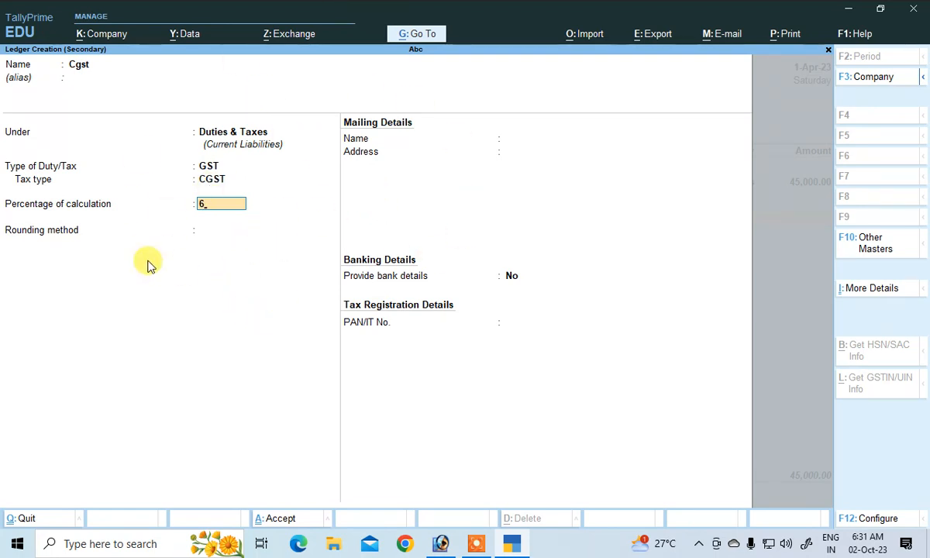
pyautogui.press('Return')
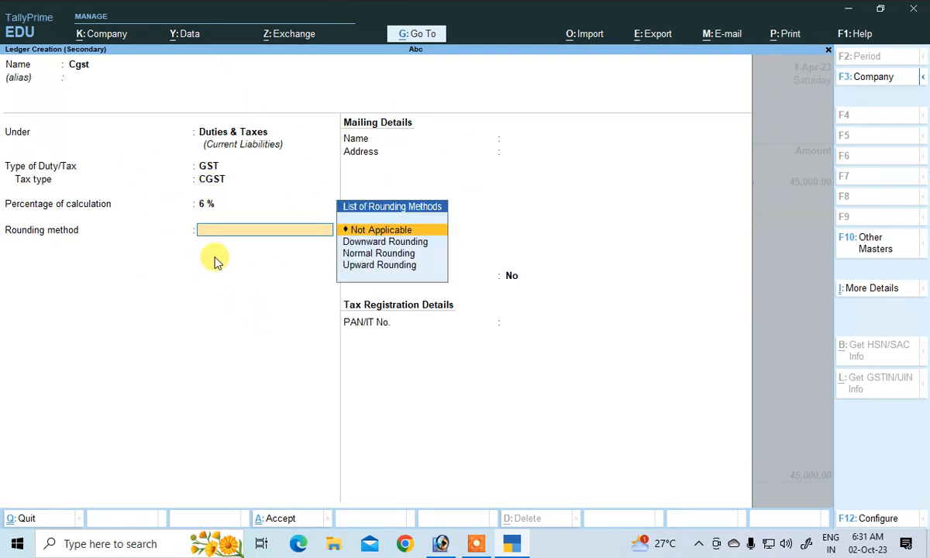
pyautogui.press('Return')
pyautogui.hotkey('ctrl', 'a')
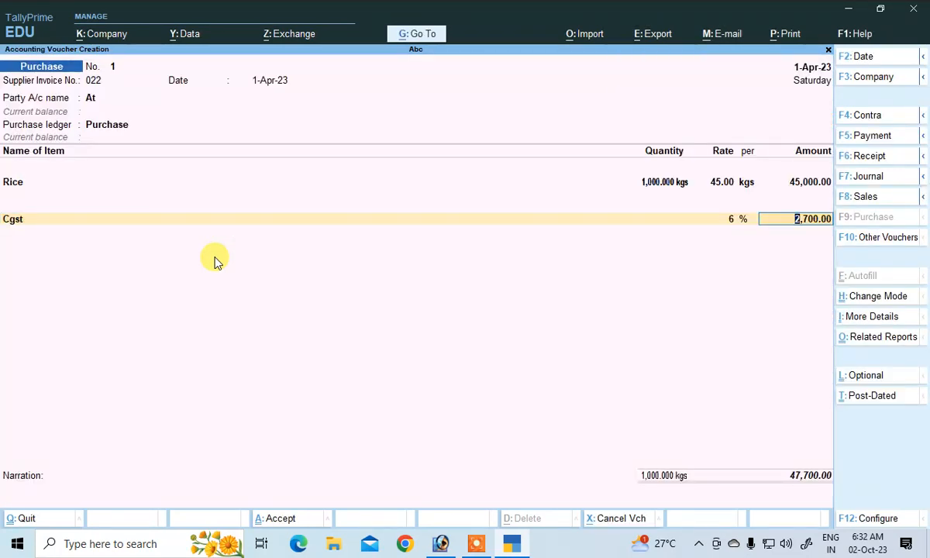
pyautogui.press('Return')
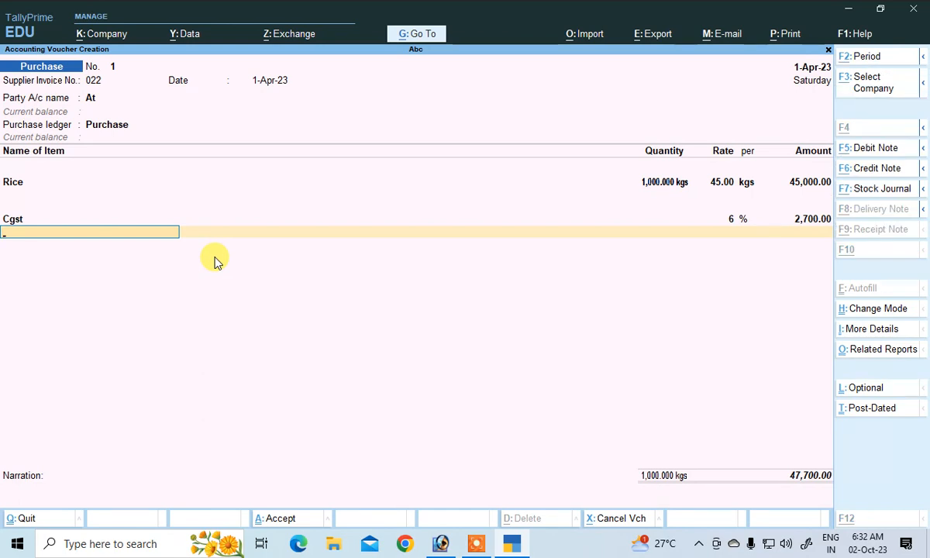
# Step: Start another new ledger from the purchase voucher named Sgst and keep it under Duties & Taxes
pyautogui.hotkey('alt', 'c')
pyautogui.write('Sgst')
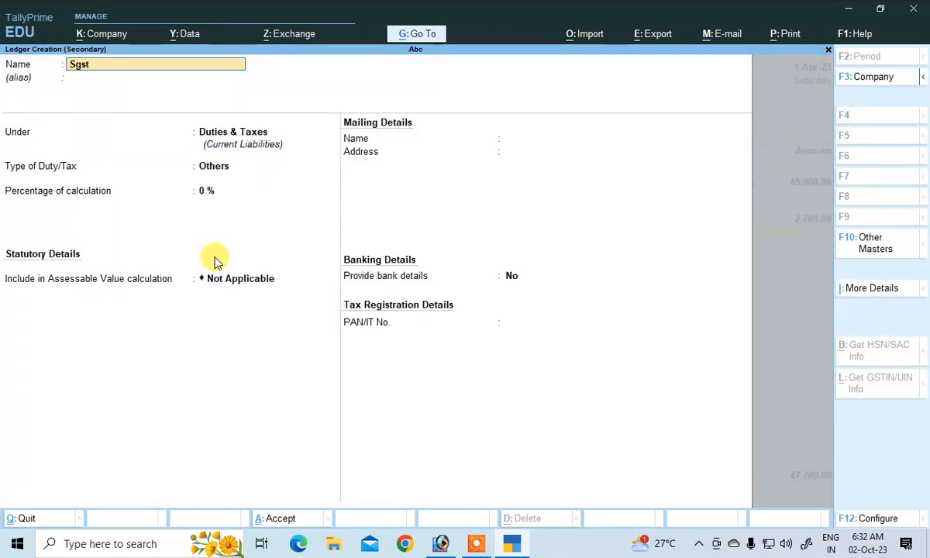
pyautogui.press('Return')
pyautogui.press('Return')
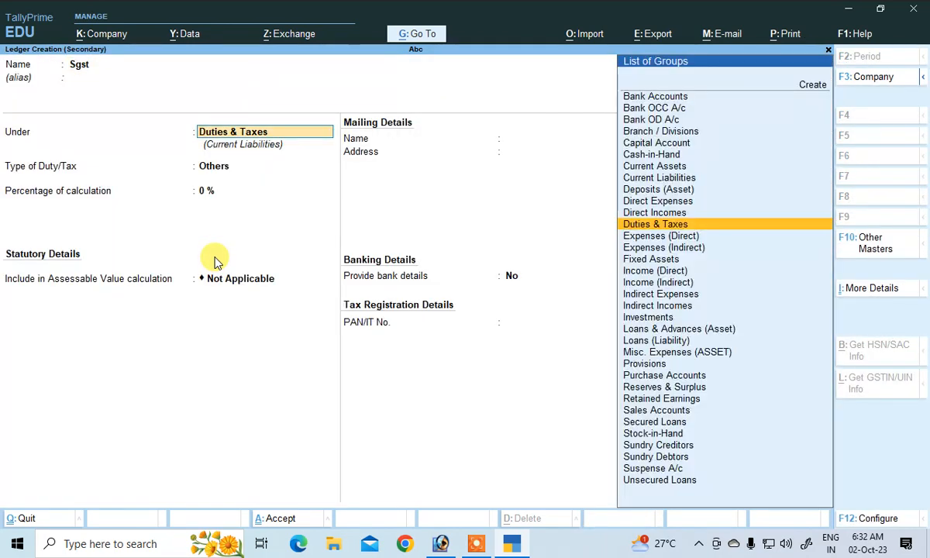
pyautogui.press('Return')
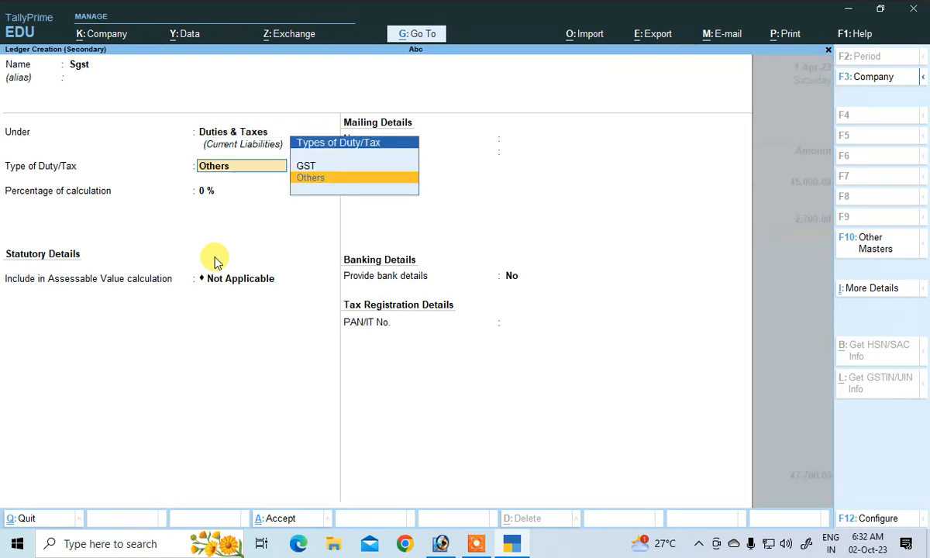
# Step: Set Sgst's duty type to GST, tax type SGST/UTGST, 6% calculation and rounding Not Applicable, then save the ledger
pyautogui.press('Up')
pyautogui.press('Return')
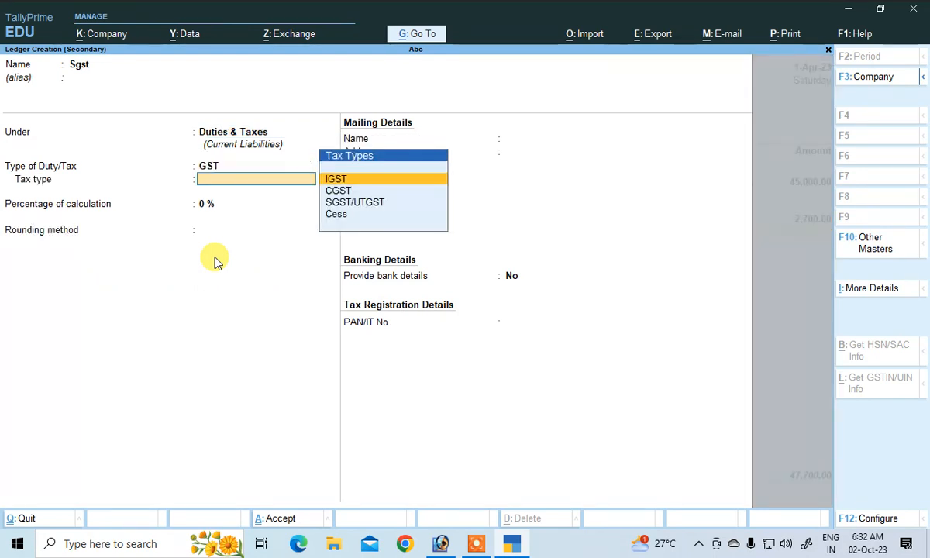
pyautogui.press('Down')
pyautogui.press('Down')
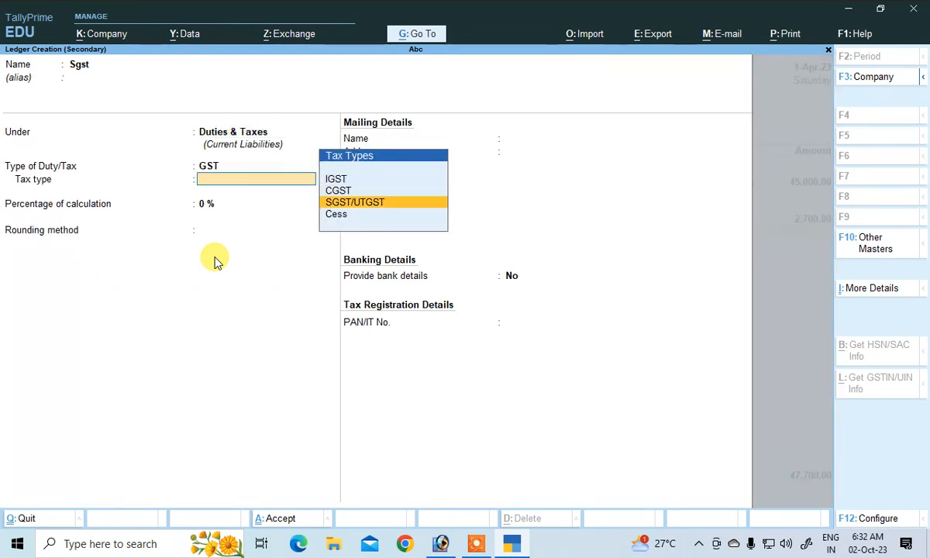
pyautogui.press('Return')
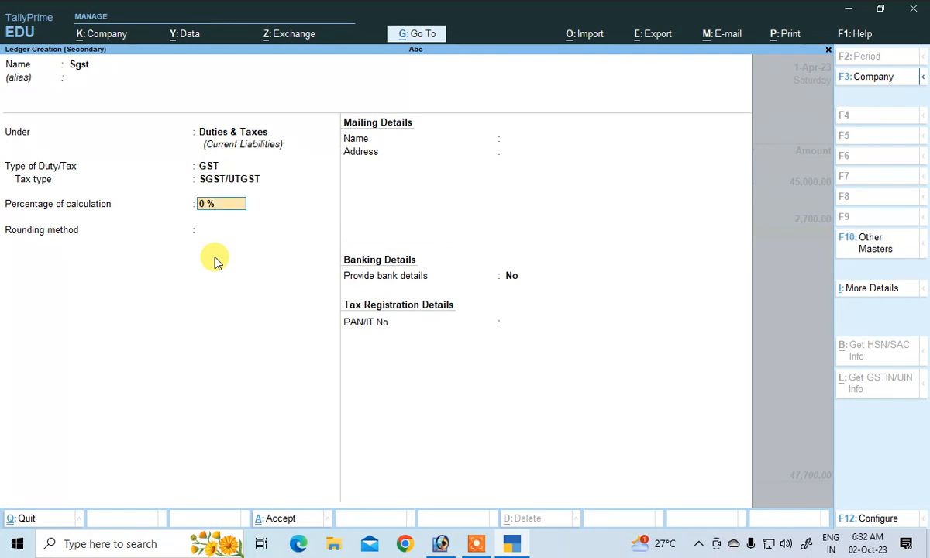
pyautogui.write('6')
pyautogui.press('Return')
pyautogui.press('Return')
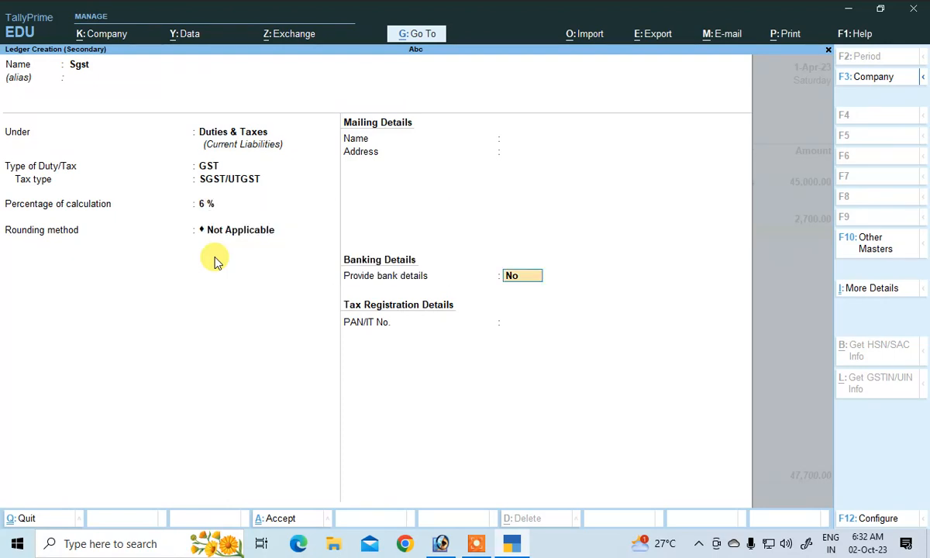
pyautogui.hotkey('ctrl', 'a')
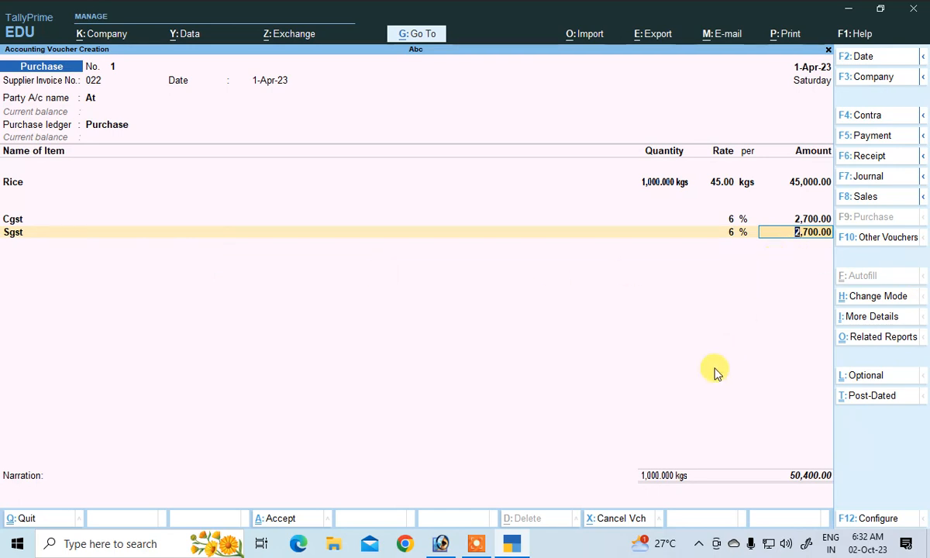
# Step: Accept the Sgst amount, end the voucher's ledger lines and set Provide GST/e-Way Bill details to No
pyautogui.press('Return')
pyautogui.press('Return')
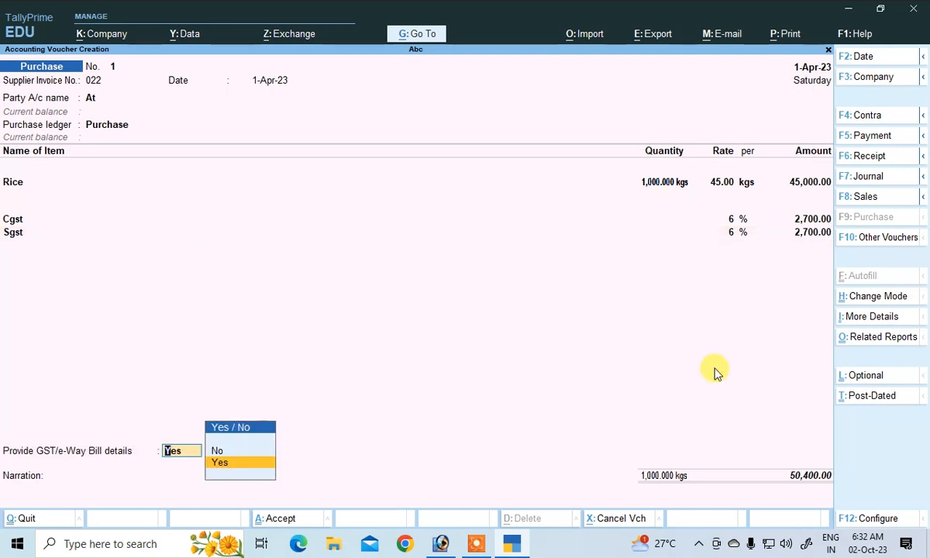
pyautogui.press('Up')
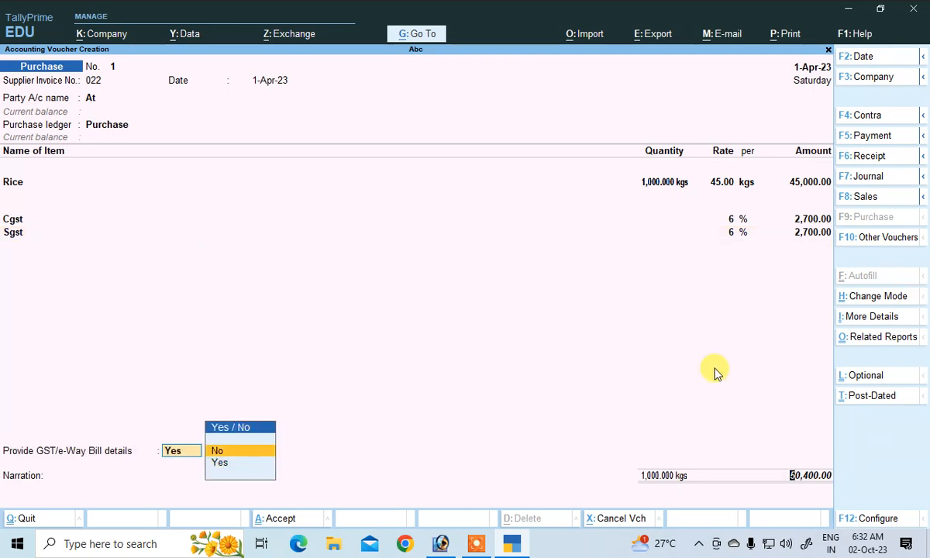
pyautogui.press('Return')
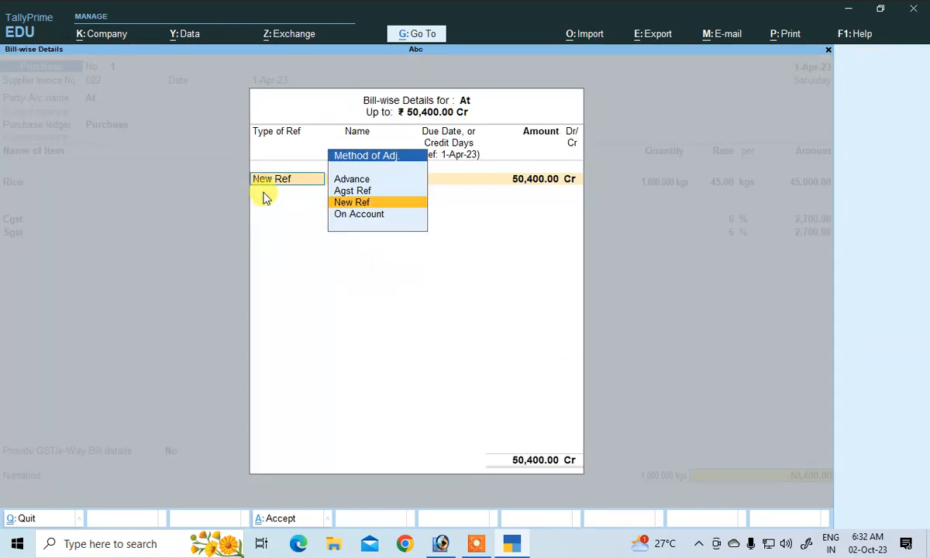
# Step: Allocate the full purchase amount to supplier At as New Ref 022 on credit and save the purchase voucher
pyautogui.press('Return')
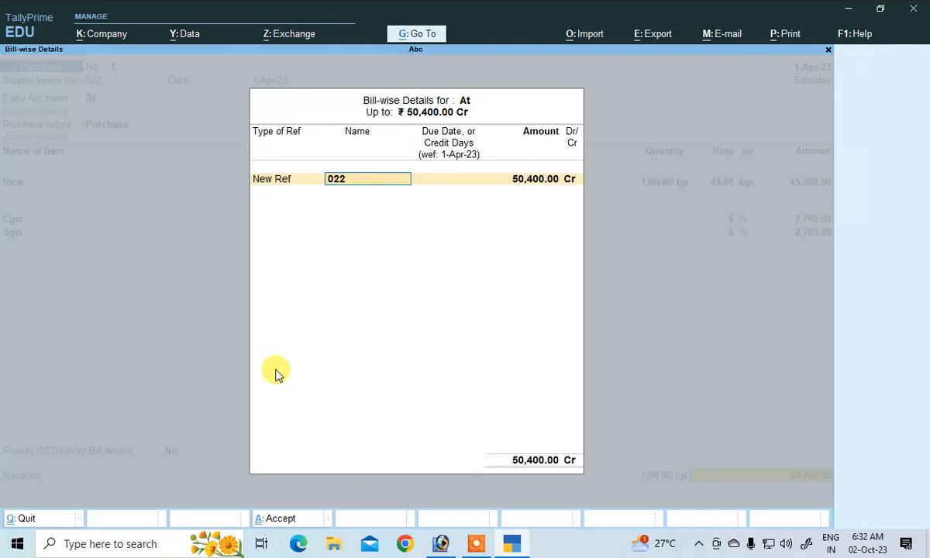
pyautogui.press('Return')
pyautogui.press('Return')
pyautogui.press('Return')
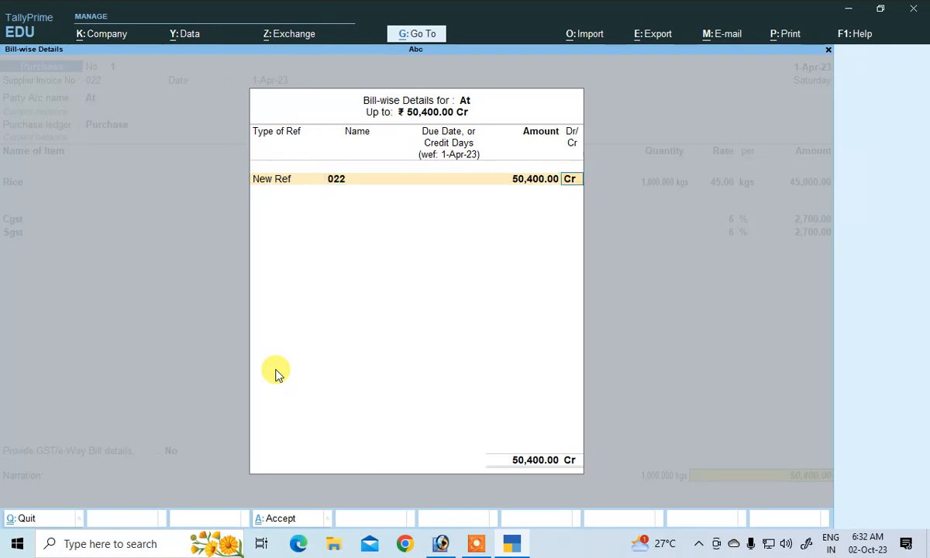
pyautogui.press('Return')
pyautogui.press('Return')
pyautogui.press('y')
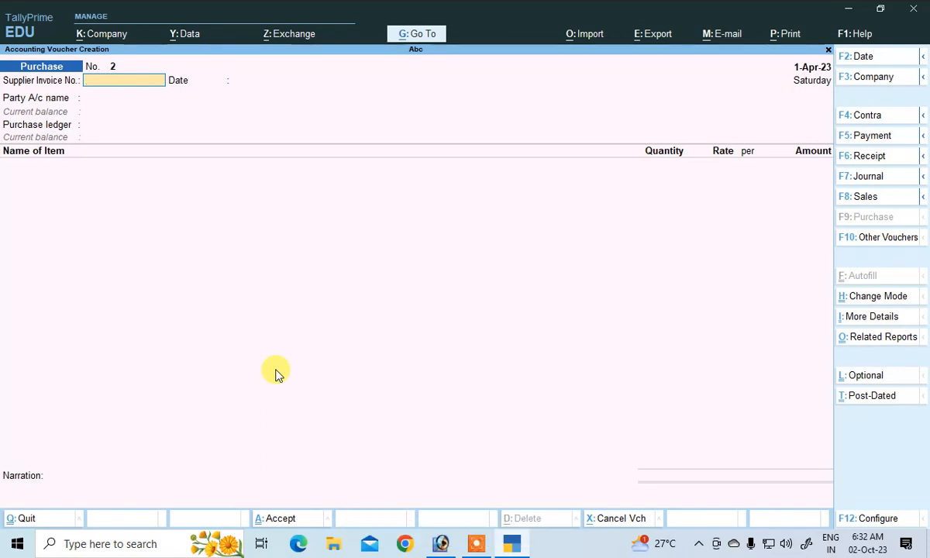
# Step: Open a sales voucher and start a new party ledger with the customer's name and no alias
pyautogui.click(846, 200)
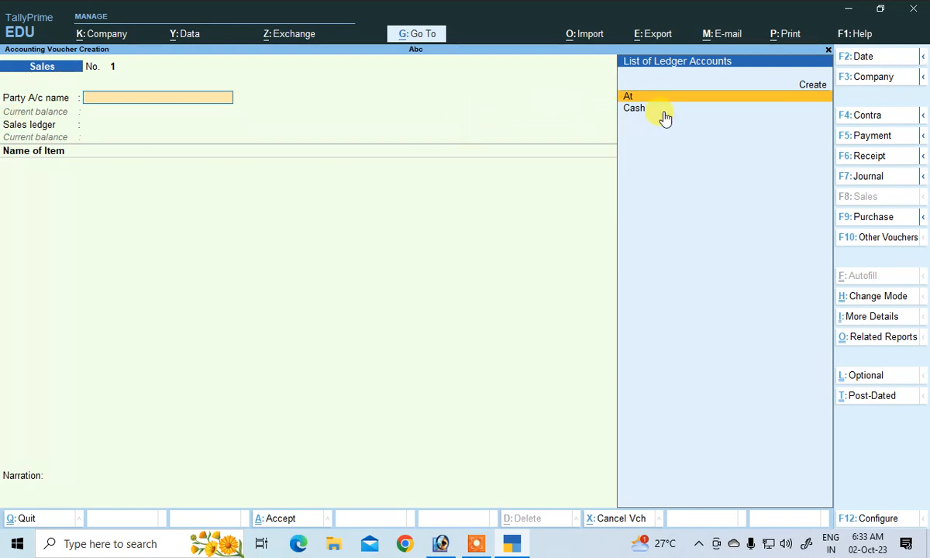
pyautogui.press('Up')
pyautogui.press('Return')
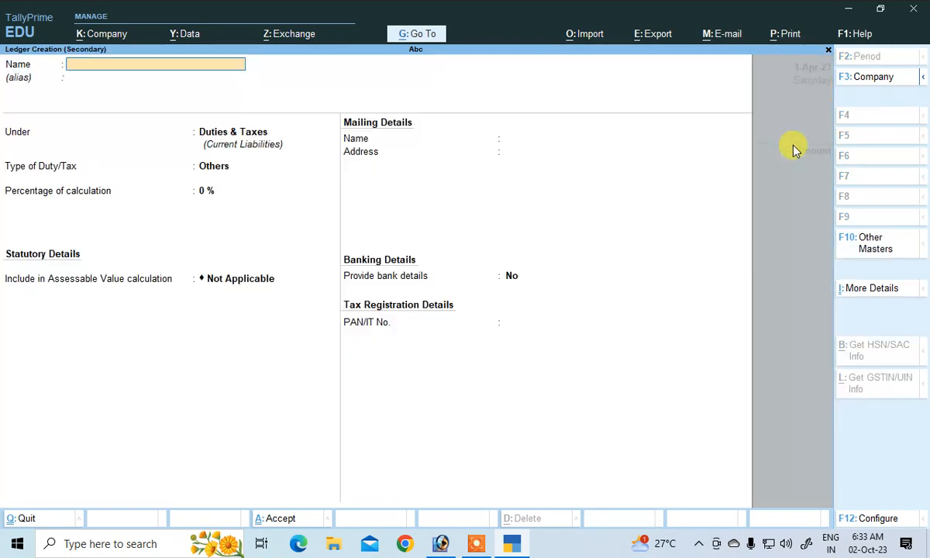
pyautogui.write('Amit')
pyautogui.press('Return')
pyautogui.press('Return')
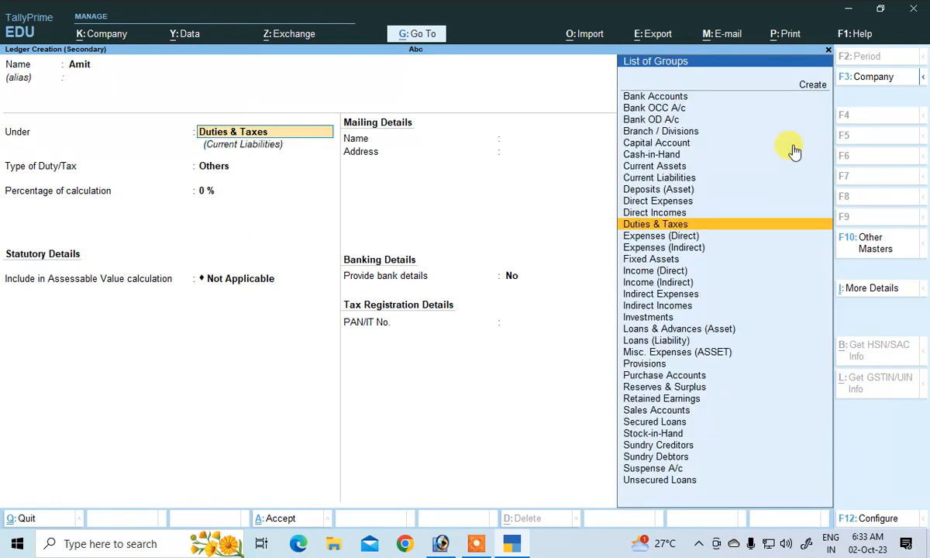
# Step: Place the customer's ledger under the Sundry Debtors group
pyautogui.write('S')
pyautogui.press('Down')
pyautogui.press('Down')
pyautogui.press('Down')
pyautogui.press('Down')
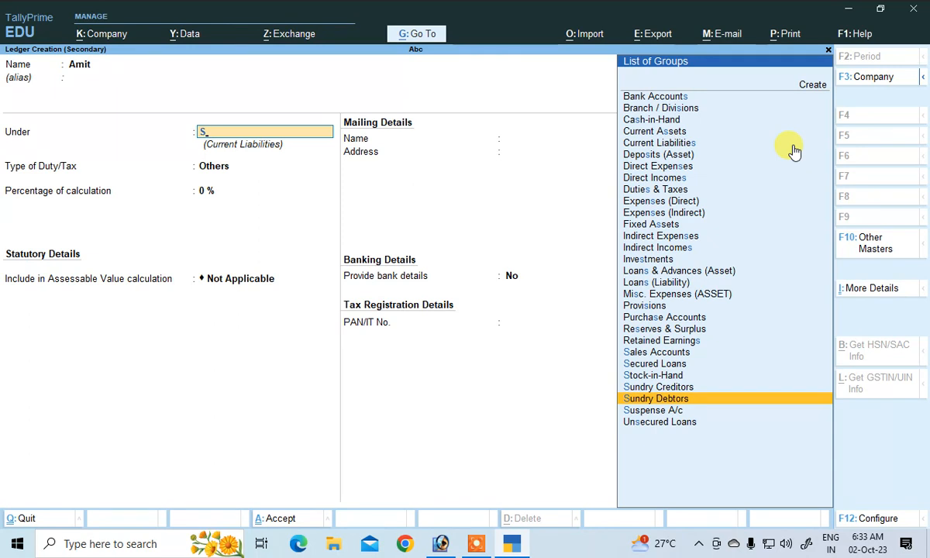
pyautogui.press('Return')
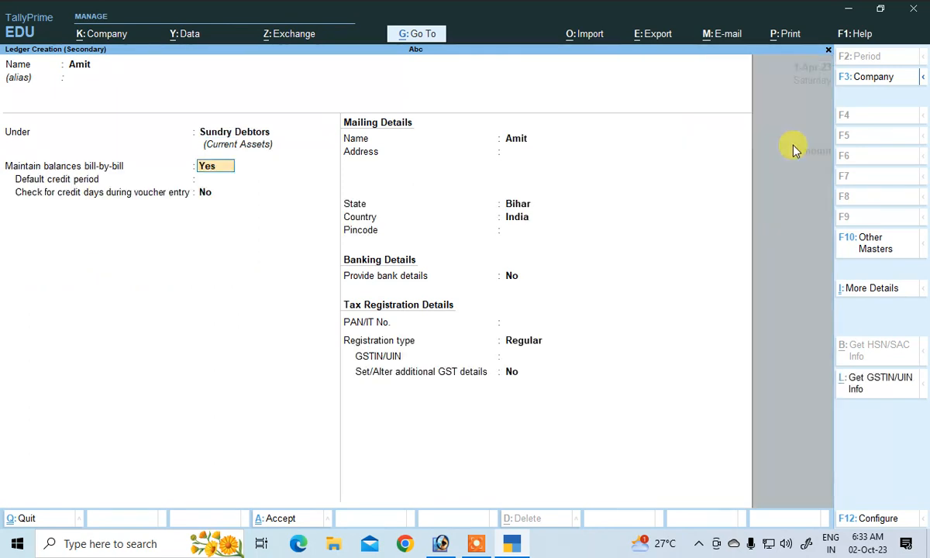
# Step: Keep bill-by-bill balances, Bihar, India and Regular registration for the customer, leave credit period and GSTIN/UIN blank, and save the ledger
pyautogui.press('Return')
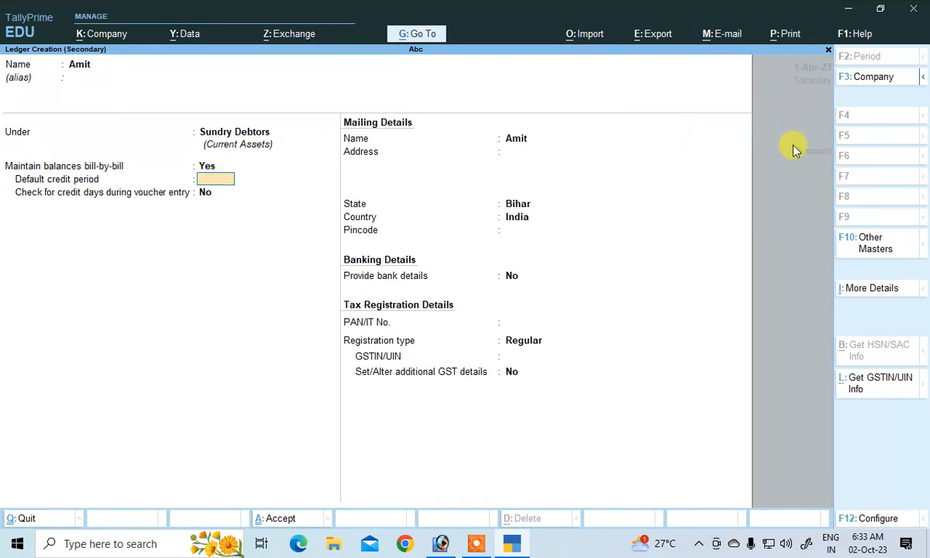
pyautogui.press('Return')
pyautogui.press('Return')
pyautogui.press('Return')
pyautogui.press('Return')
pyautogui.press('Return')
pyautogui.press('Return')
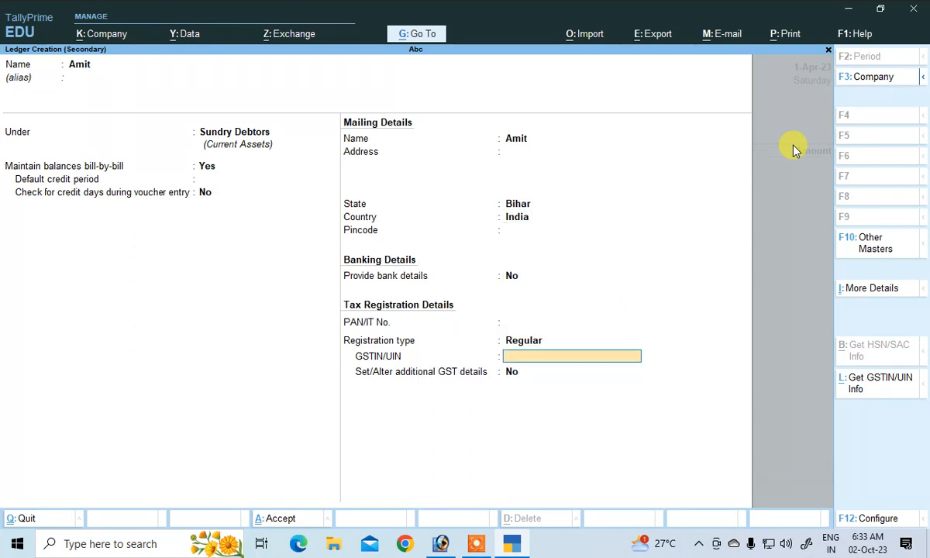
pyautogui.press('Return')
pyautogui.press('Return')
pyautogui.press('Return')
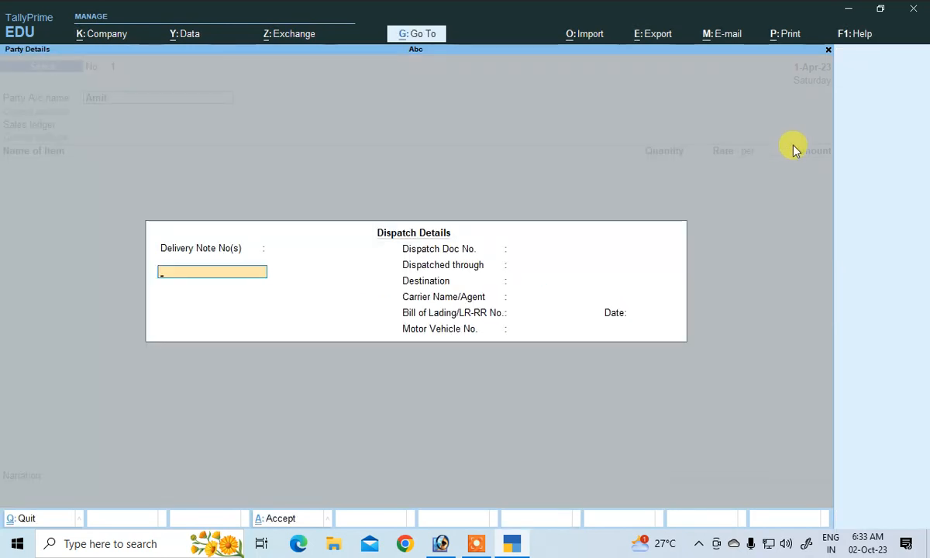
# Step: Leave all dispatch details of the sales voucher blank and continue to the buyer's party details
pyautogui.press('Return')
pyautogui.press('Return')
pyautogui.press('Return')
pyautogui.press('Return')
pyautogui.press('Return')
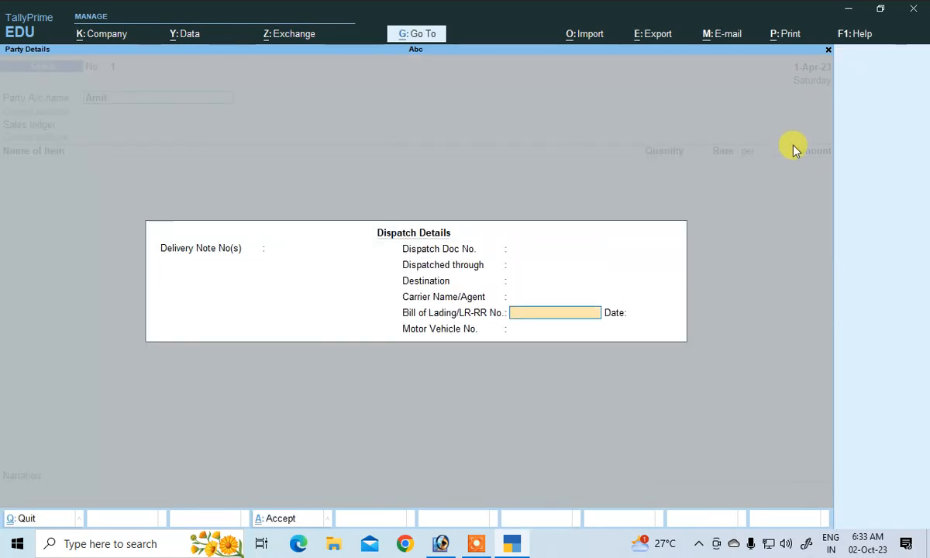
pyautogui.press('Return')
pyautogui.press('Return')
pyautogui.press('Return')
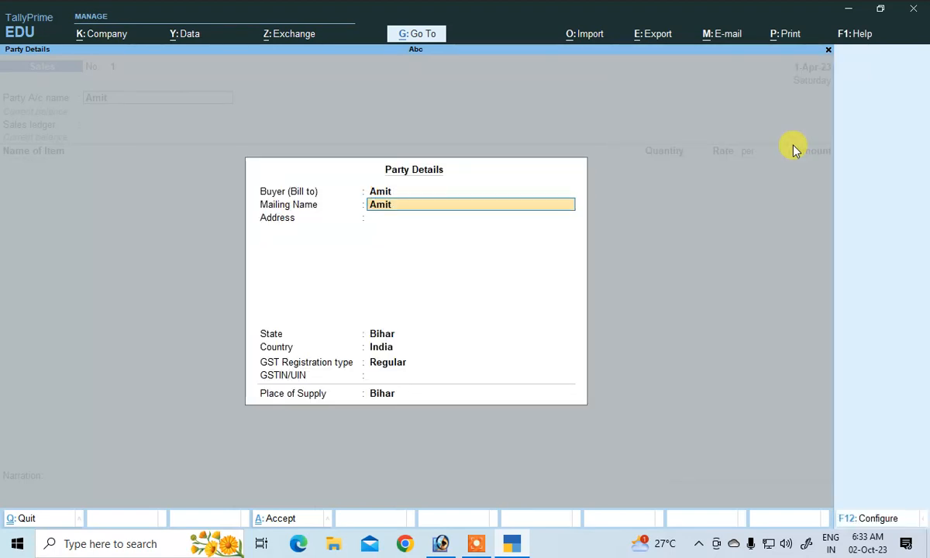
# Step: Accept the buyer's party details with Bihar, India, Regular registration, blank GSTIN/UIN and Bihar as place of supply
pyautogui.press('Return')
pyautogui.press('Return')
pyautogui.press('Return')
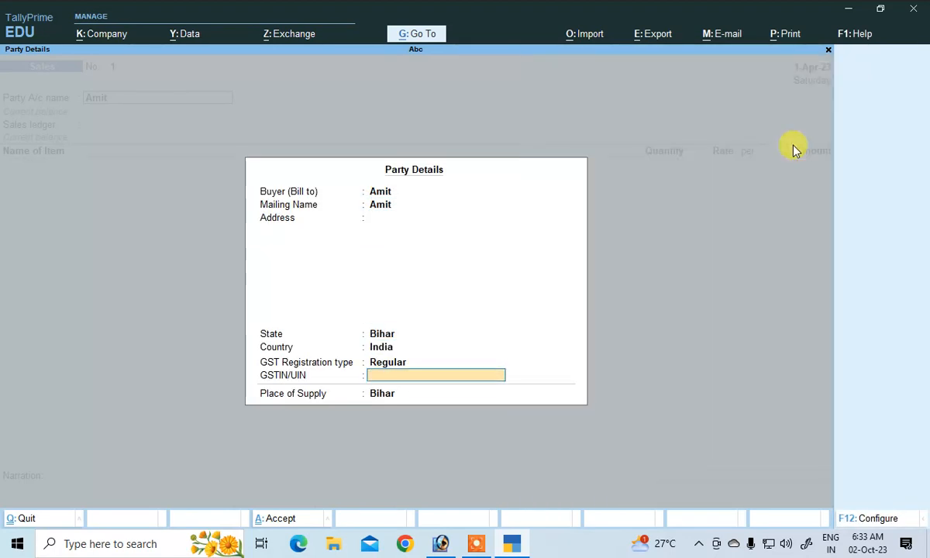
pyautogui.press('Return')
pyautogui.press('Return')
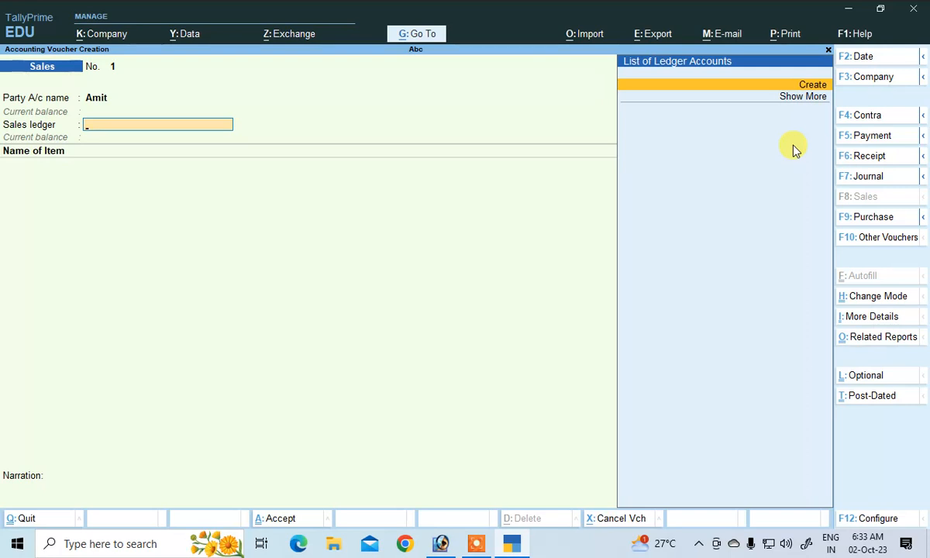
# Step: Create a new ledger named Sales for the sales voucher and place it under the Sales Accounts group
pyautogui.press('Down')
pyautogui.press('Up')
pyautogui.press('Return')
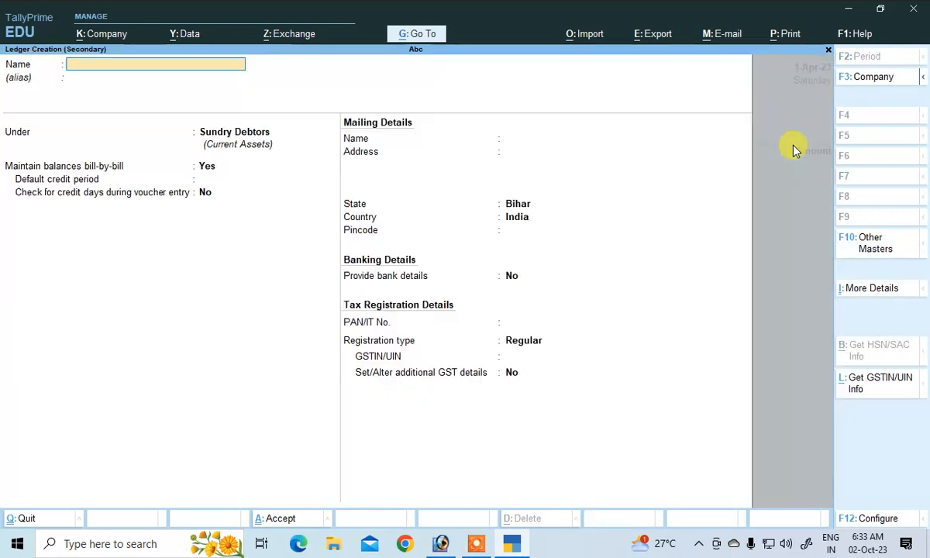
pyautogui.write('Sales')
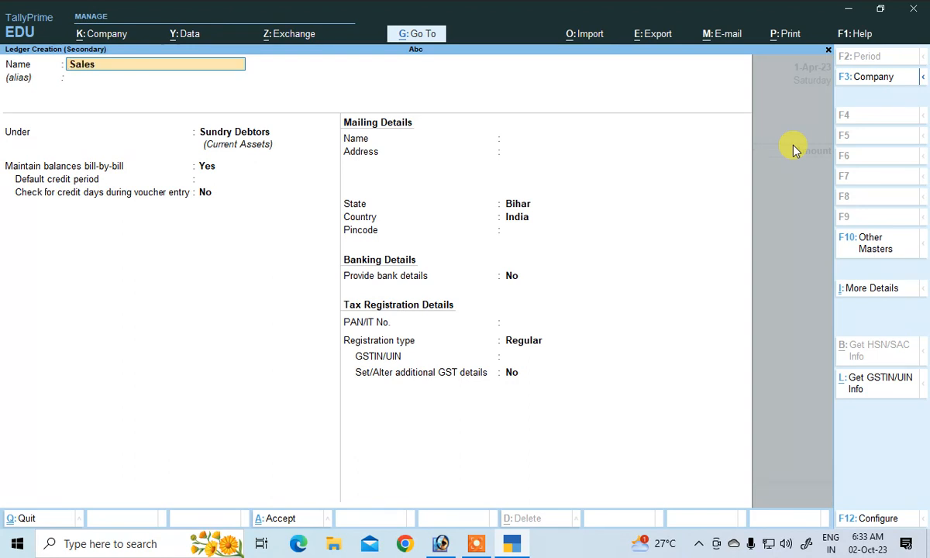
pyautogui.press('Return')
pyautogui.press('Return')
pyautogui.write('S')
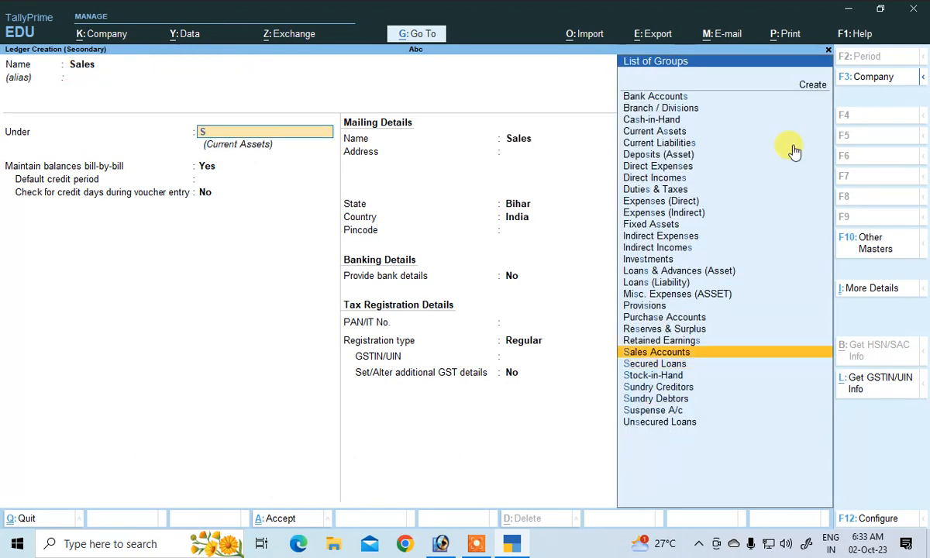
pyautogui.press('Return')
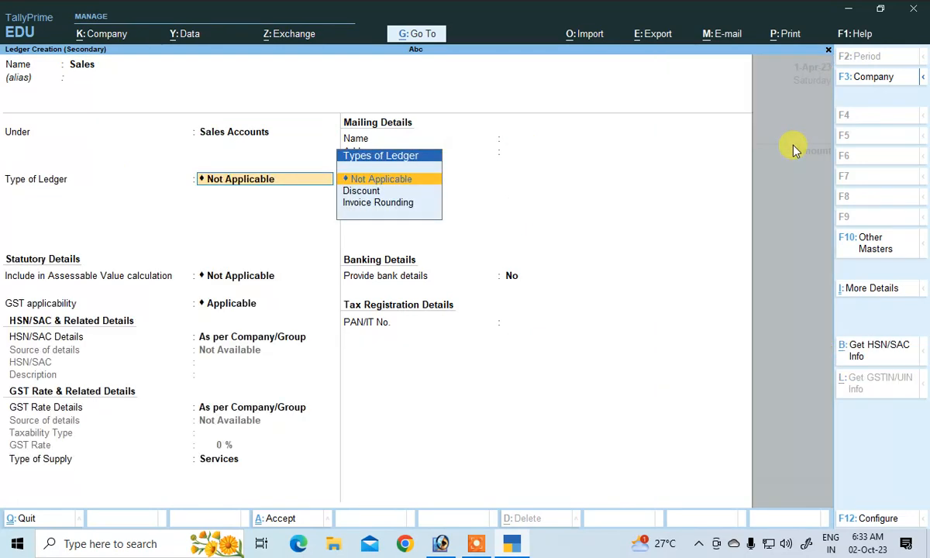
# Step: Keep ledger type and assessable value inclusion Not Applicable, GST Applicable, and HSN/SAC details as per Company/Group for the Sales ledger
pyautogui.press('Return')
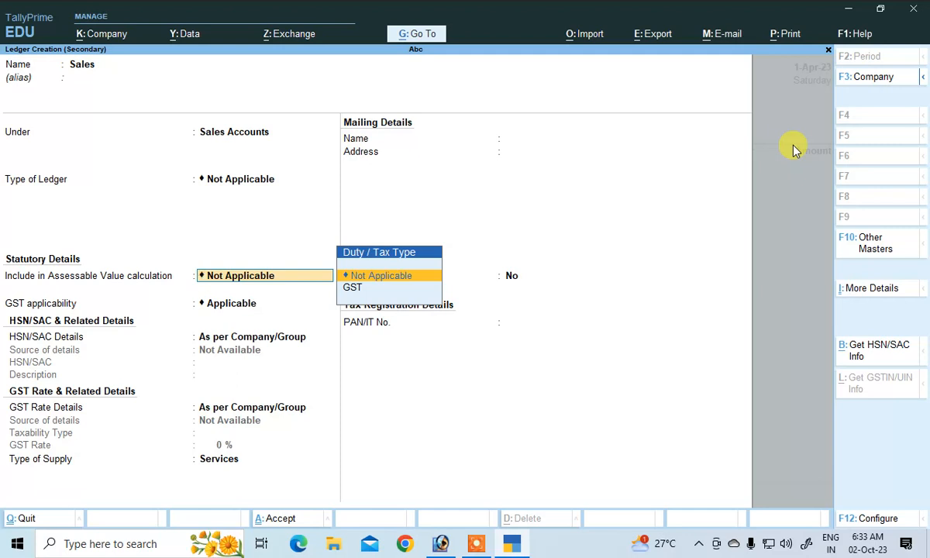
pyautogui.press('Return')
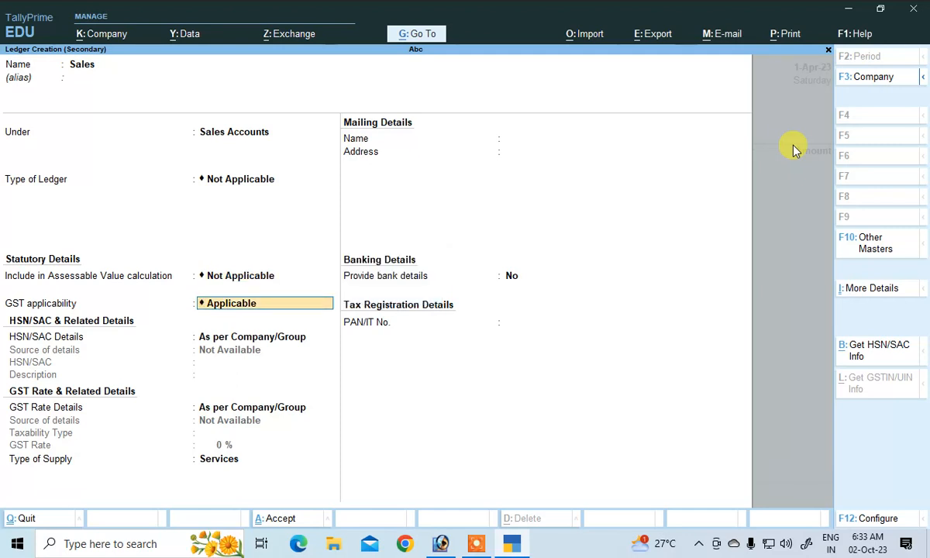
pyautogui.press('Return')
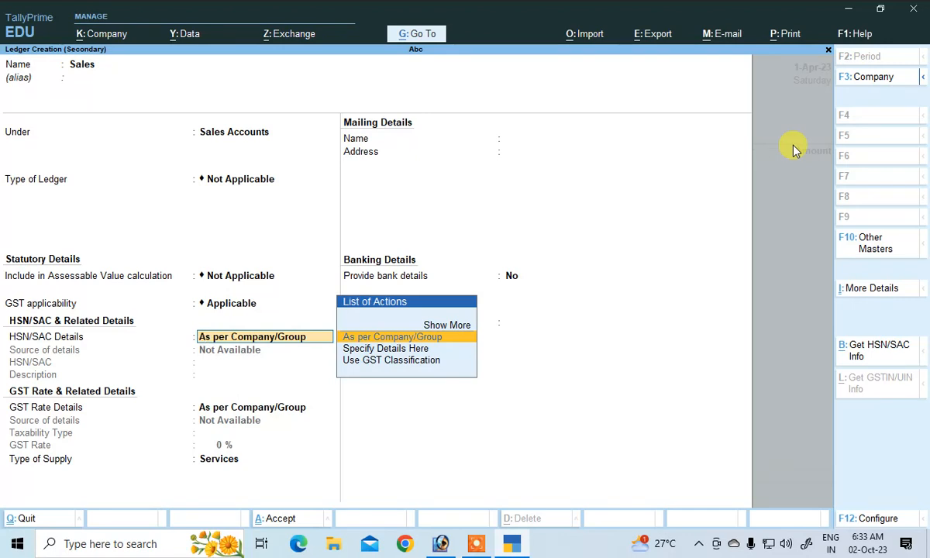
pyautogui.press('Return')
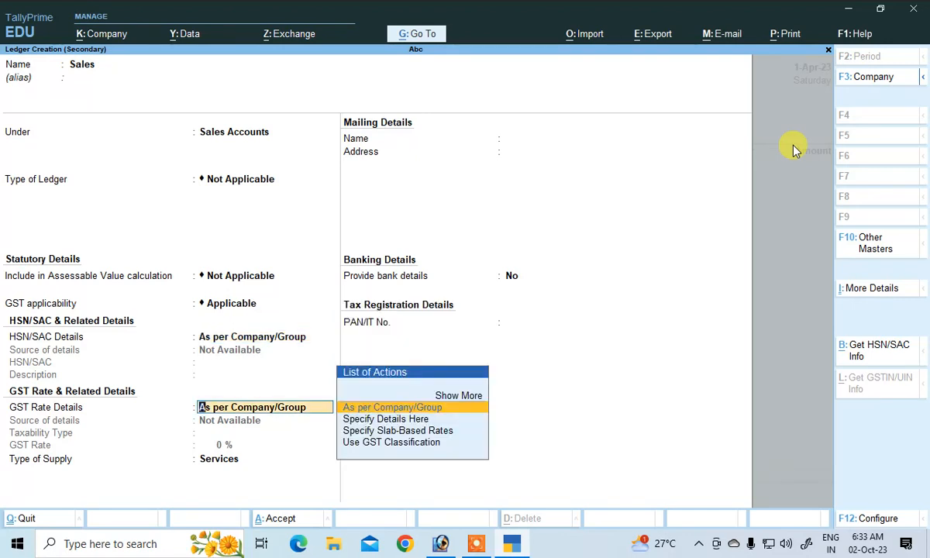
# Step: Specify the Sales ledger's GST rate details directly as Taxable, 12 %, with Goods as type of supply, and save the ledger
pyautogui.press('Down')
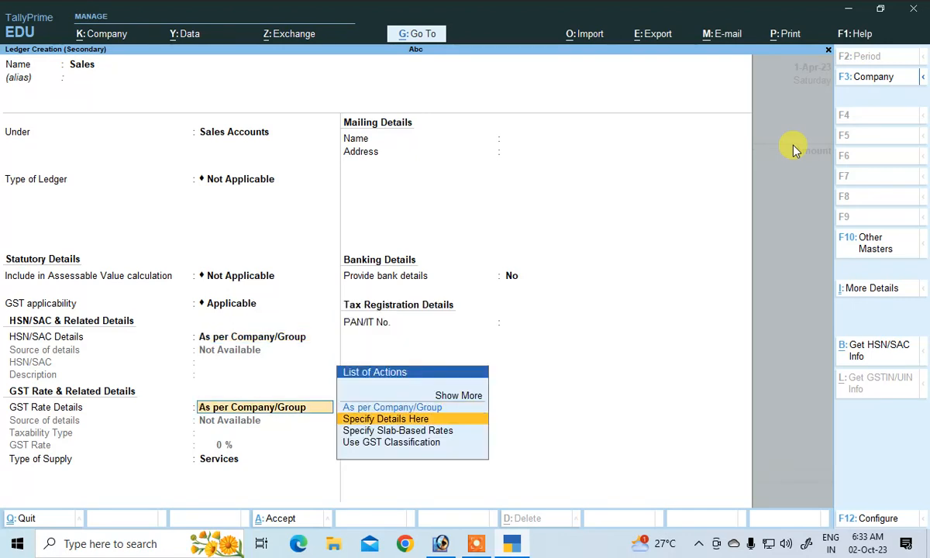
pyautogui.press('Return')
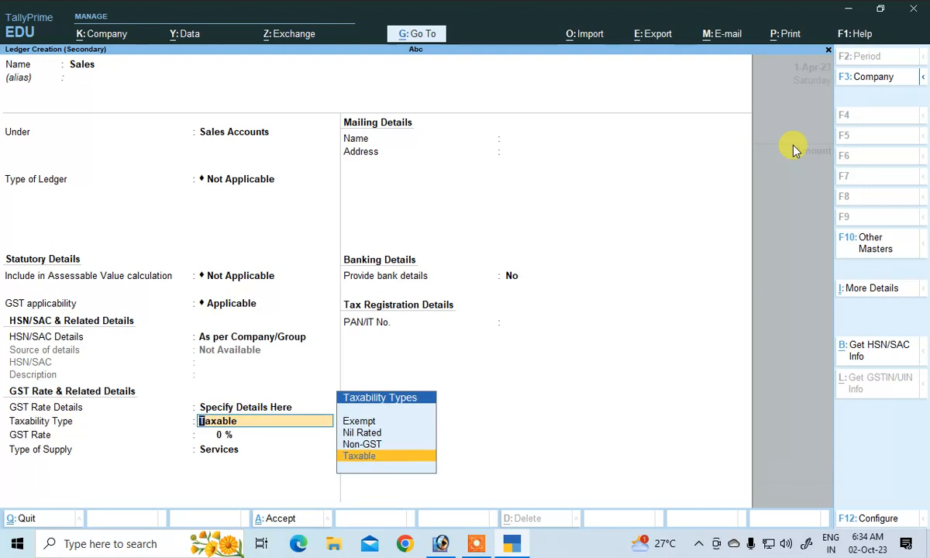
pyautogui.press('Return')
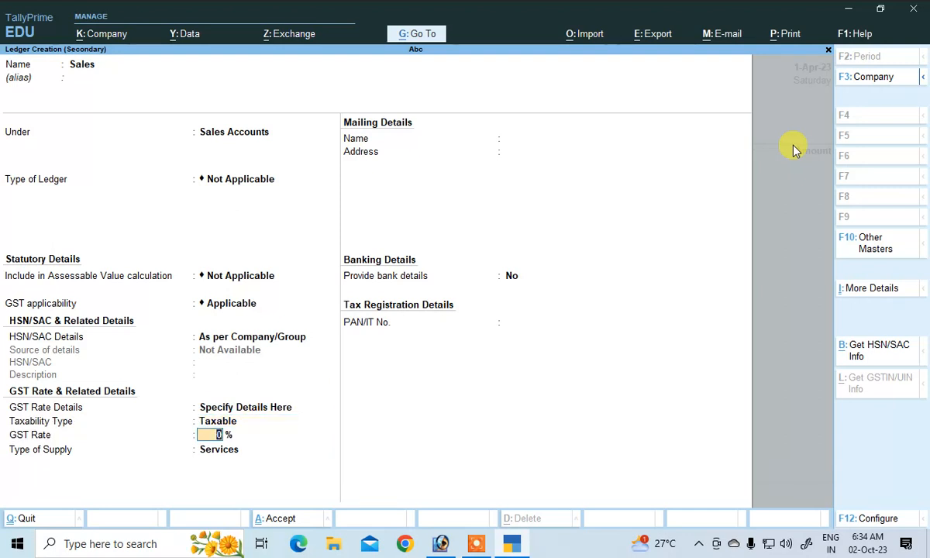
pyautogui.press('Return')
pyautogui.press('Up')
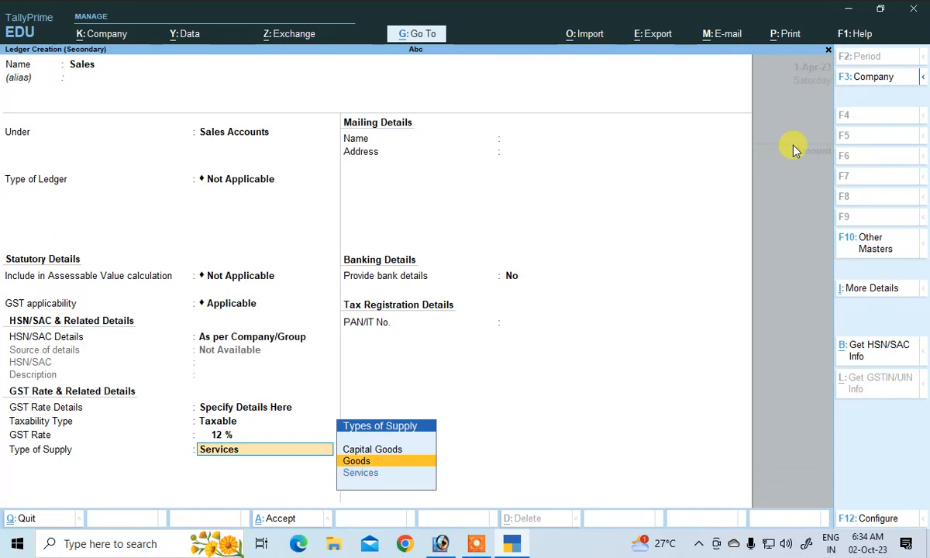
pyautogui.press('Return')
pyautogui.hotkey('ctrl', 'a')
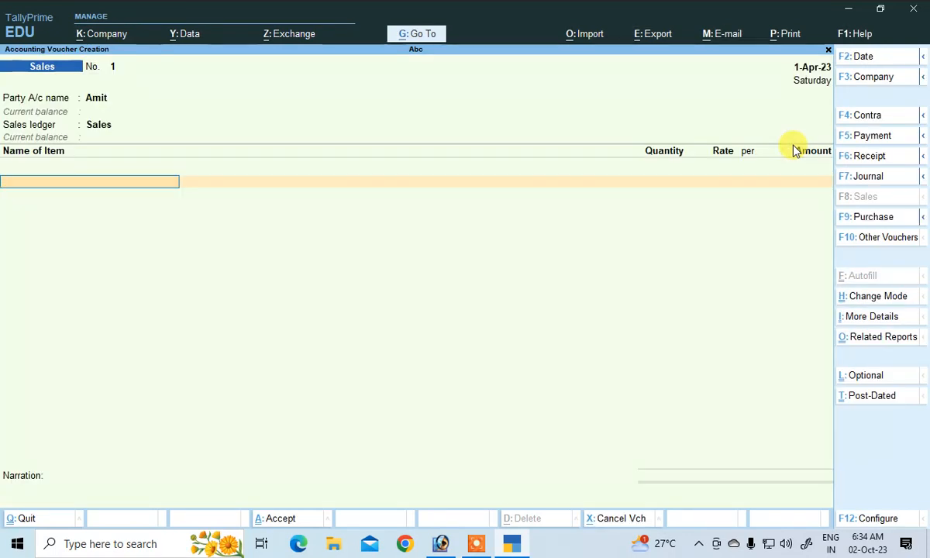
# Step: Add the stock item Rice to the sales voucher with quantity 5.600 kgs at a rate of 80 per kg
pyautogui.write('R')
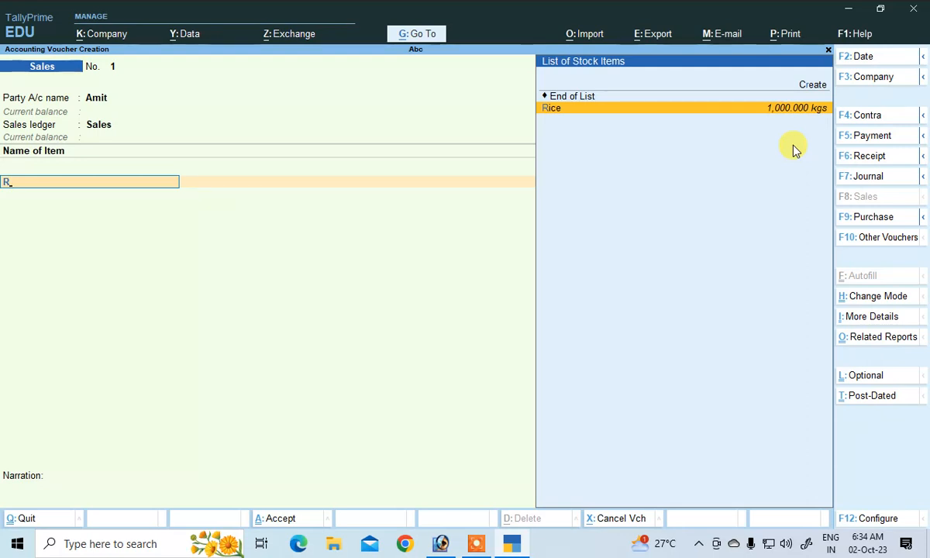
pyautogui.press('Return')
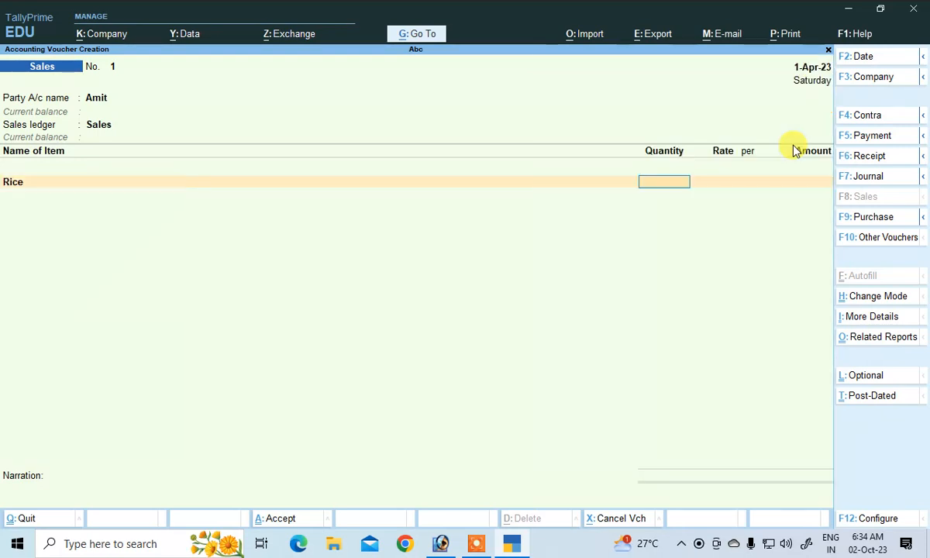
pyautogui.write('5.600')
pyautogui.press('Return')
pyautogui.write('80')
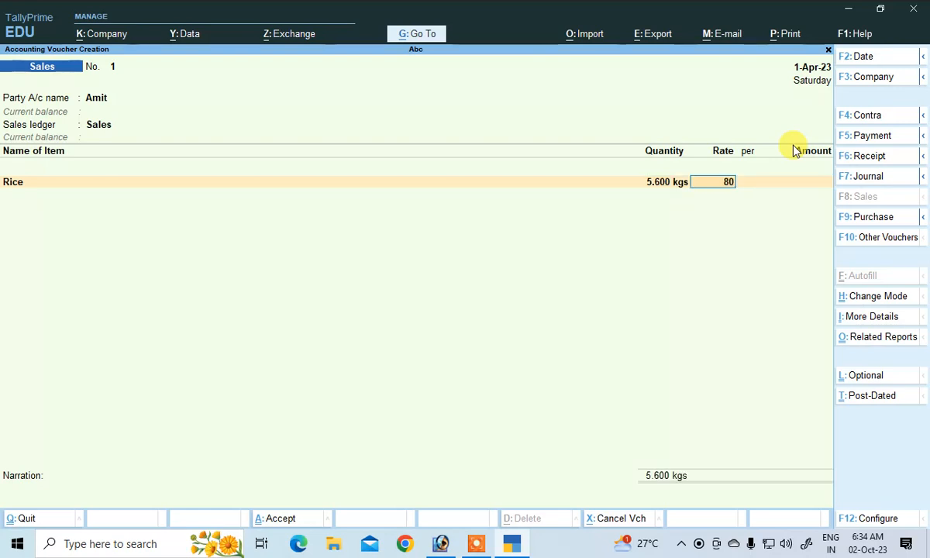
pyautogui.press('Return')
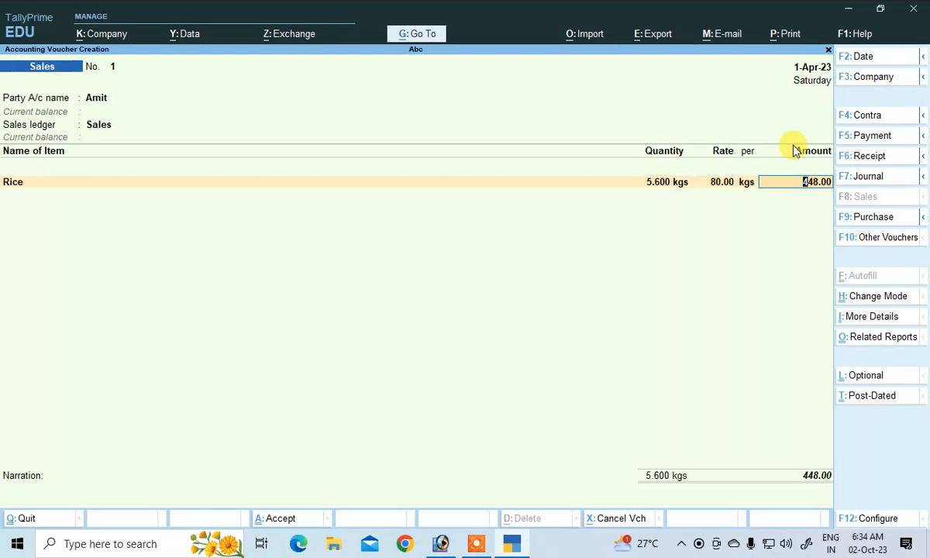
pyautogui.press('Return')
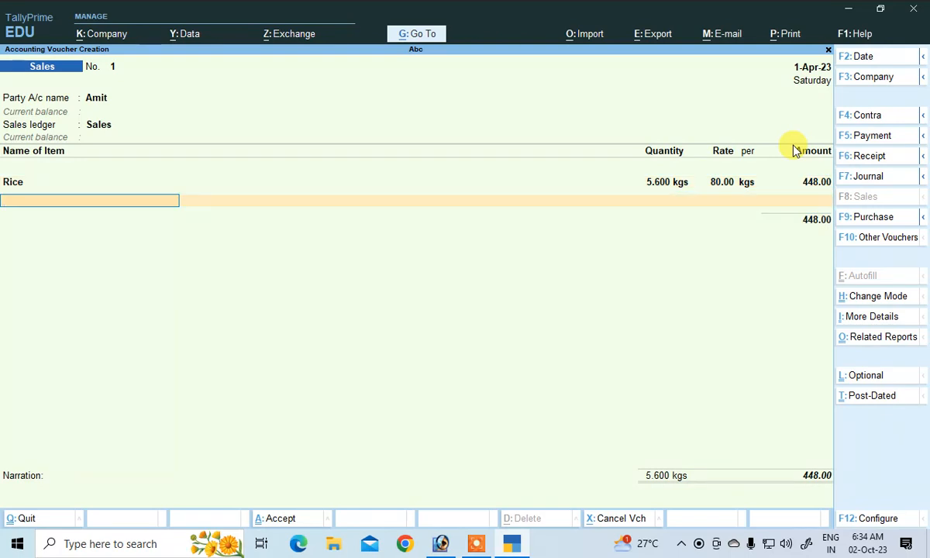
# Step: End the item list and add the Cgst and Sgst tax ledgers to the sales voucher, accepting their calculated amounts
pyautogui.press('Return')
pyautogui.write('C')
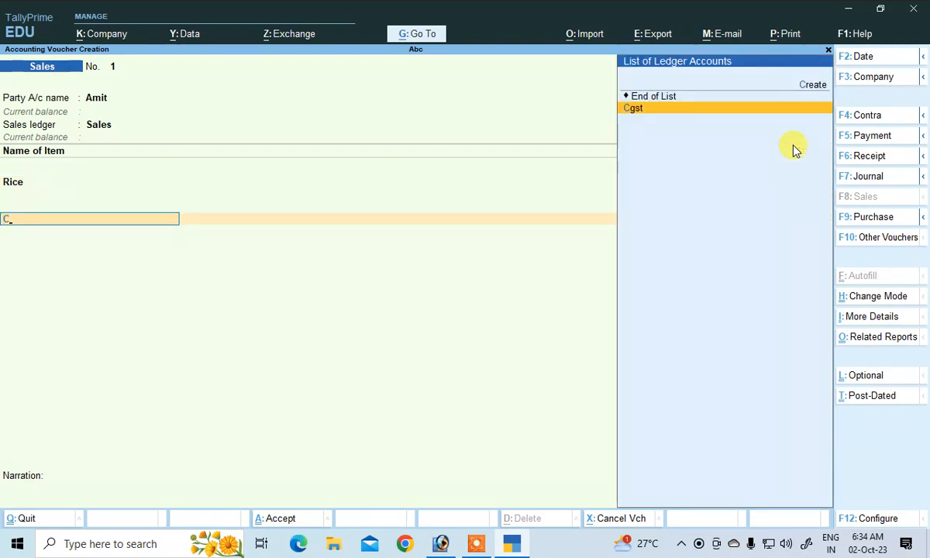
pyautogui.press('Return')
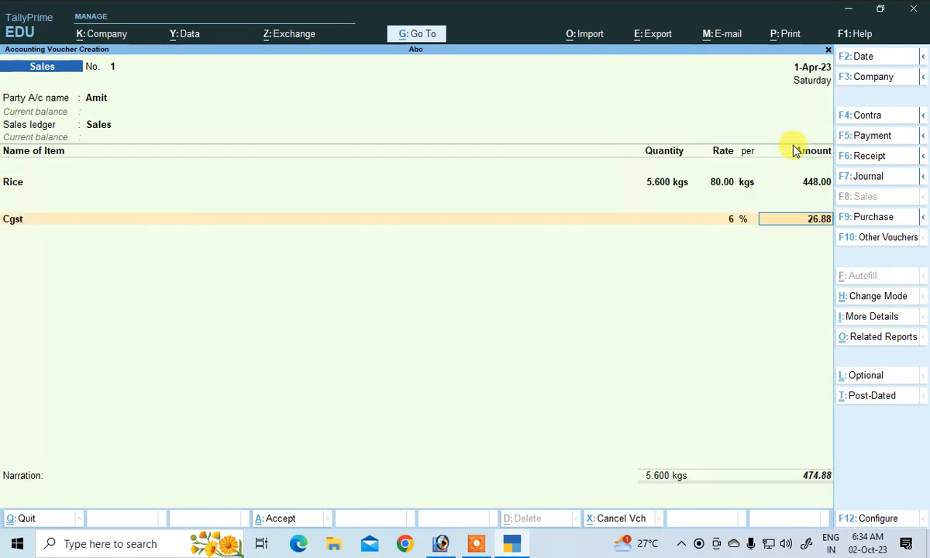
pyautogui.press('Return')
pyautogui.write('S')
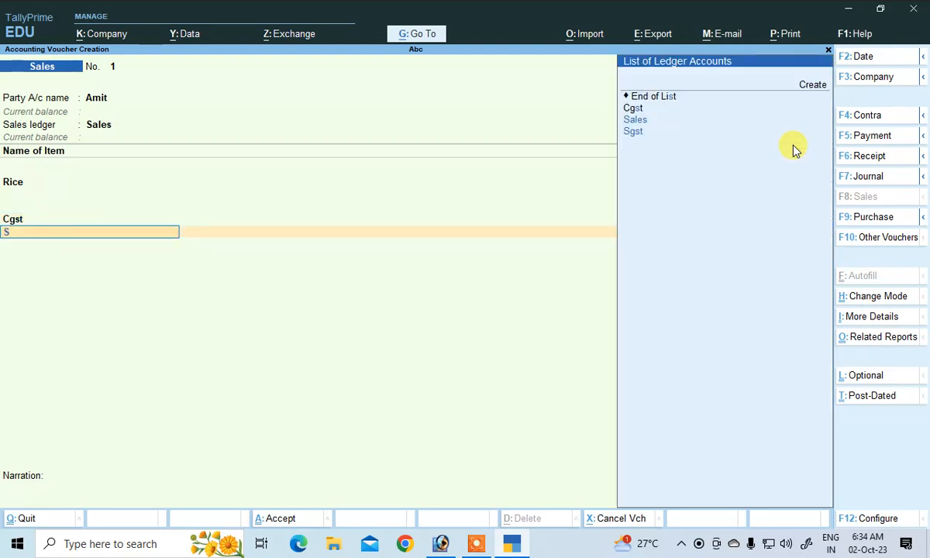
pyautogui.press('Down')
pyautogui.press('Down')
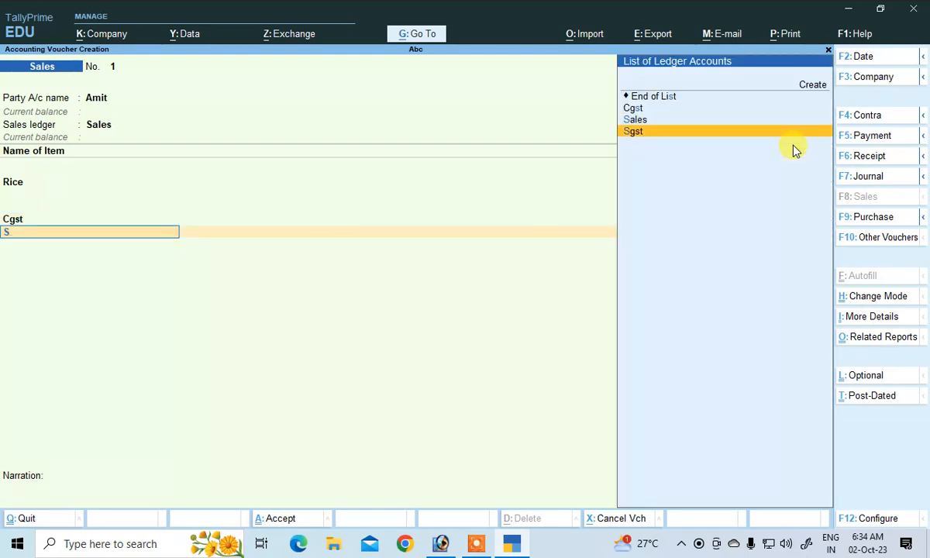
pyautogui.press('Return')
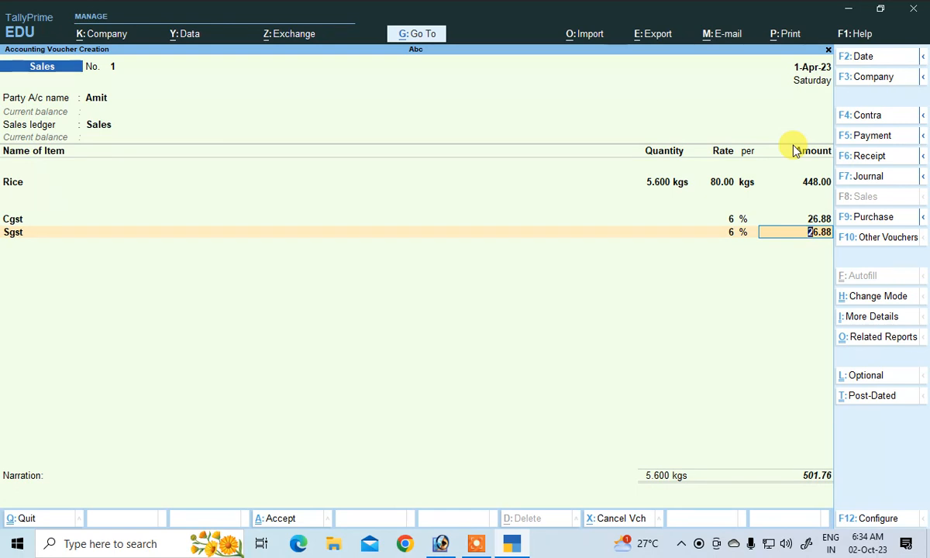
pyautogui.press('Return')
pyautogui.press('Return')
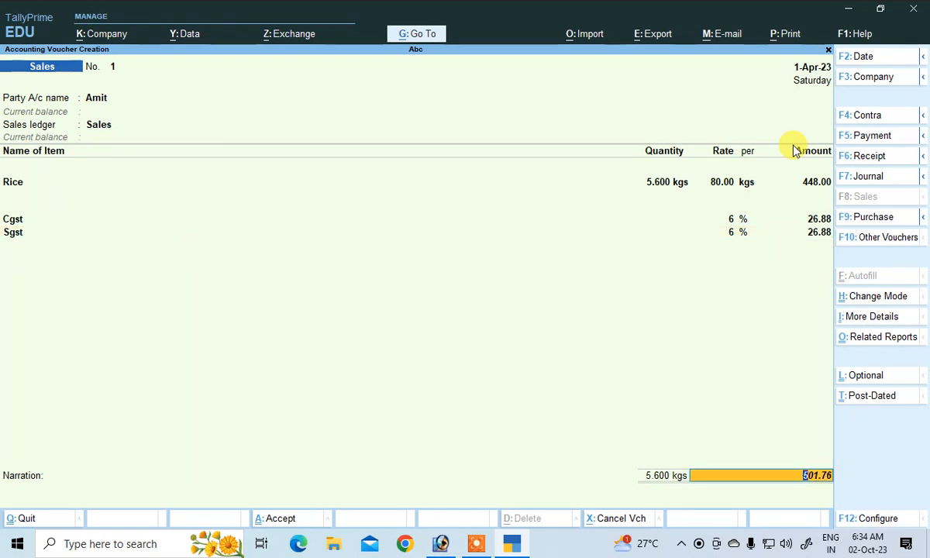
# Step: Record the sale as a New Ref bill named after the customer, leave the narration blank and save the sales voucher
pyautogui.press('Return')
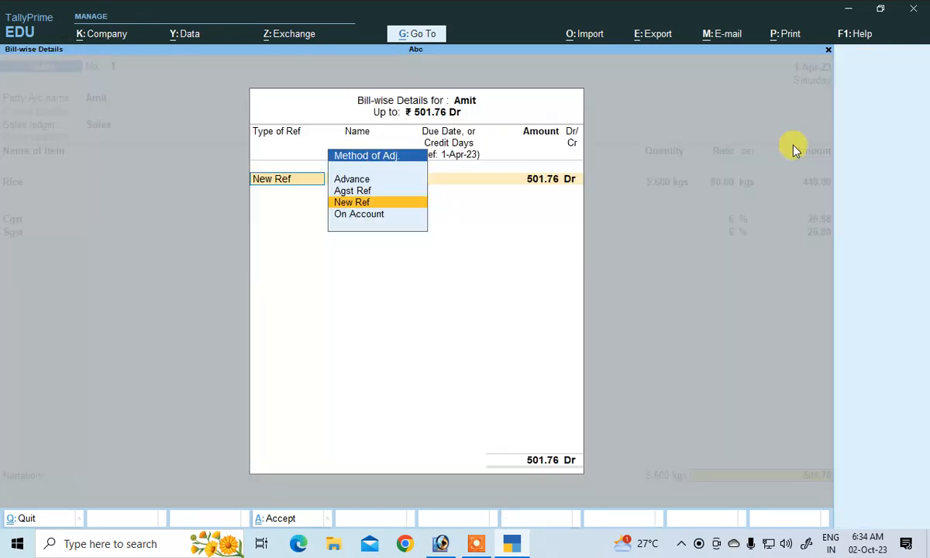
pyautogui.press('Return')
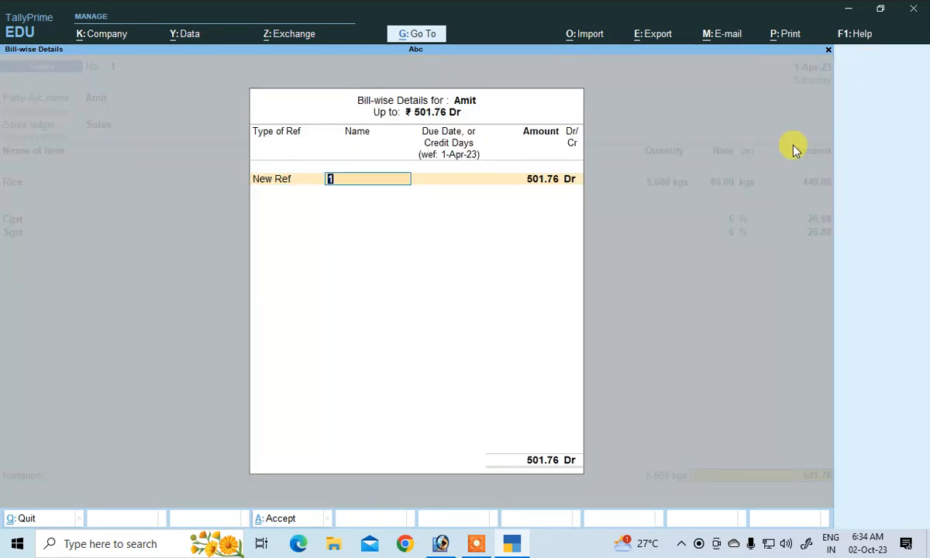
pyautogui.write('Amit')
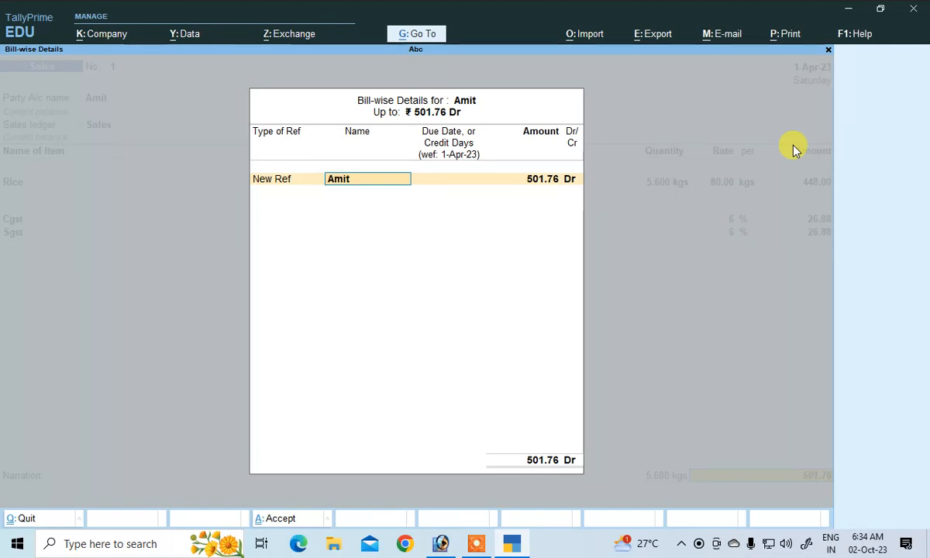
pyautogui.press('Return')
pyautogui.press('Return')
pyautogui.press('Return')
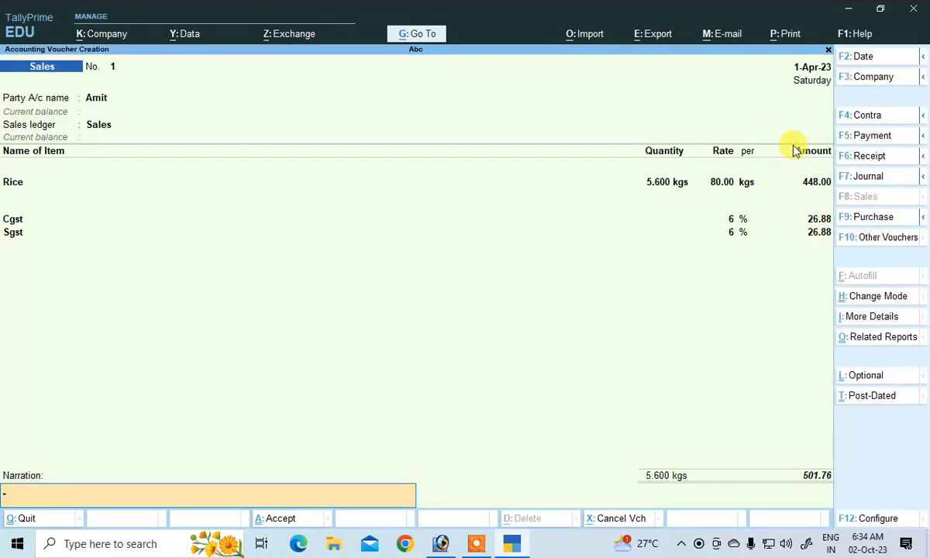
pyautogui.press('Return')
pyautogui.press('Return')
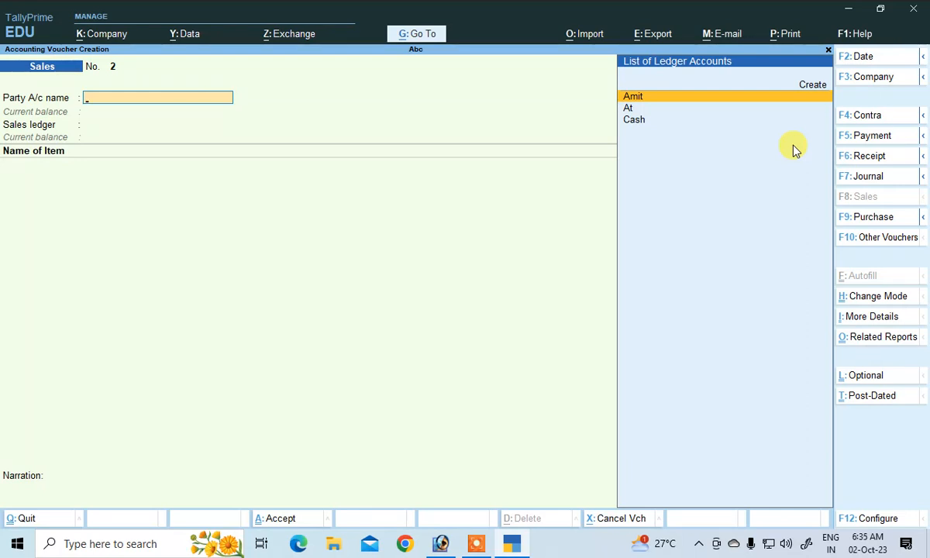
# Step: Start a receipt voucher and credit the customer's ledger with 501.76
pyautogui.click(862, 157)
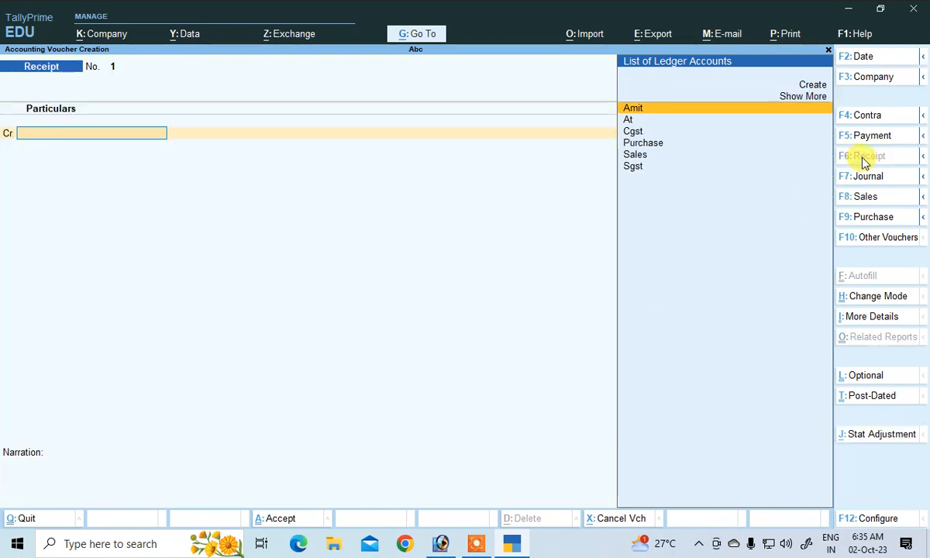
pyautogui.click(645, 112)
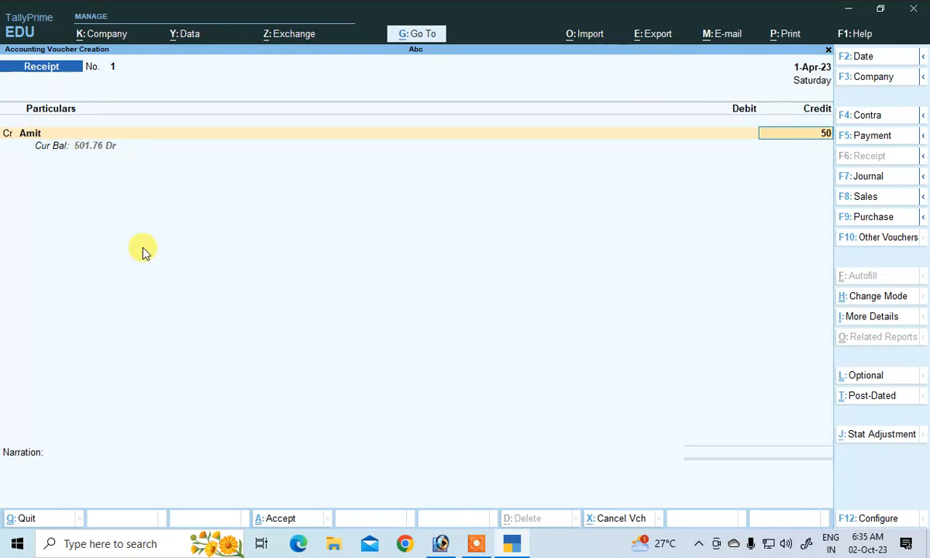
pyautogui.write('501.76')
pyautogui.press('Return')
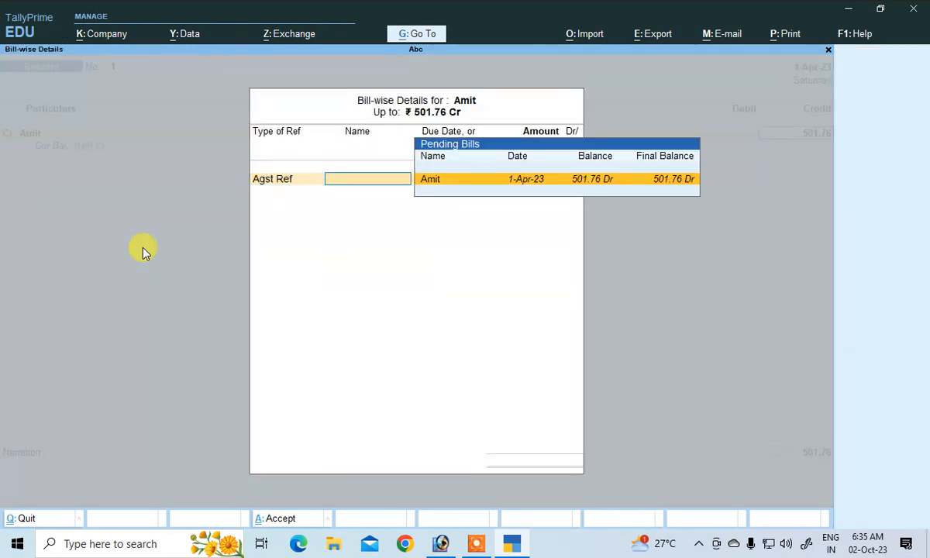
# Step: Adjust the receipt as Agst Ref against the customer's pending bill dated 1-Apr-23 and accept the bill-wise details
pyautogui.press('BackSpace')
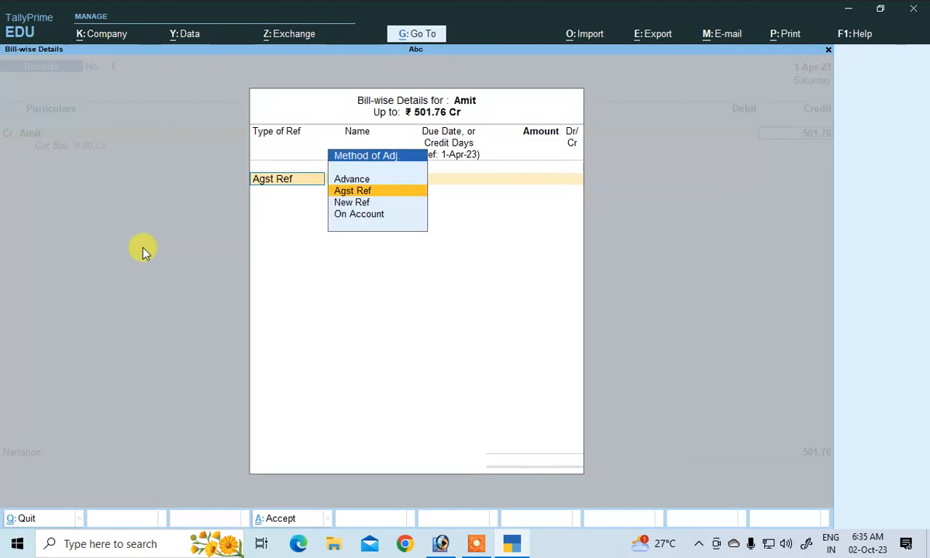
pyautogui.click(344, 192)
pyautogui.press('Return')
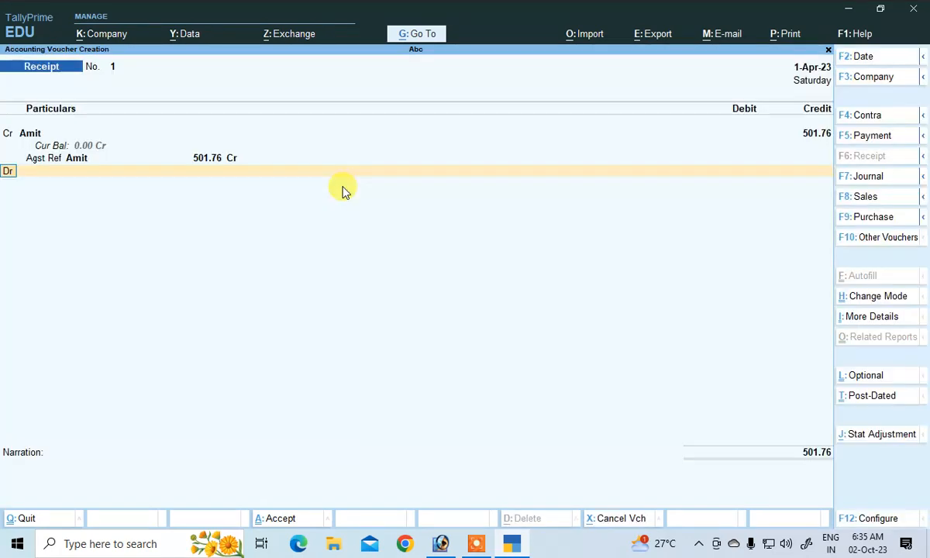
# Step: Debit the Cash ledger with 501.76, leave the narration blank and save the receipt voucher
pyautogui.press('Return')
pyautogui.press('Down')
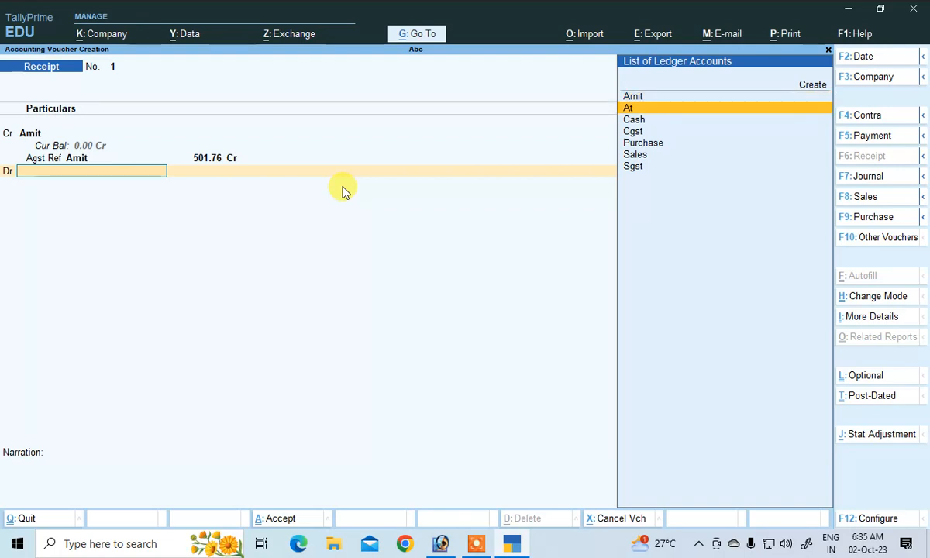
pyautogui.press('Down')
pyautogui.press('Return')
pyautogui.press('Return')
pyautogui.press('Return')
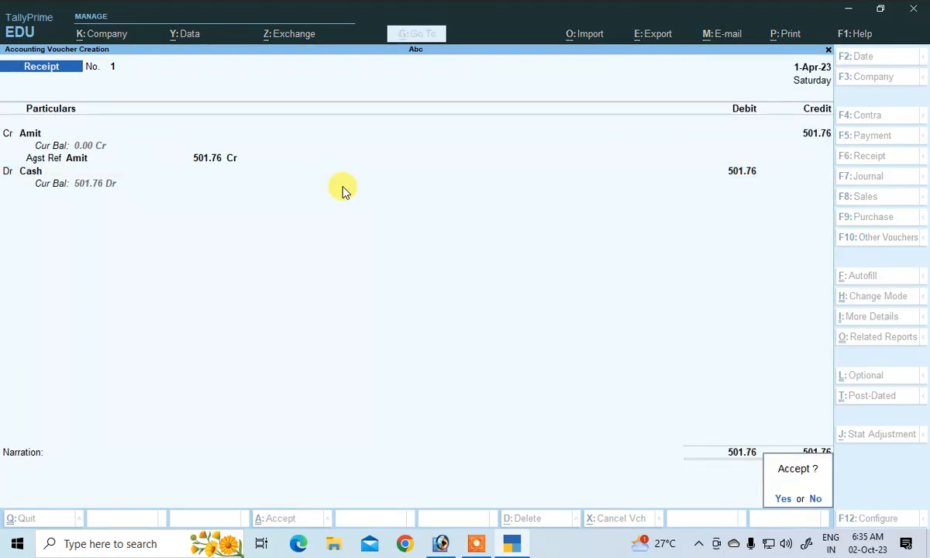
pyautogui.press('y')
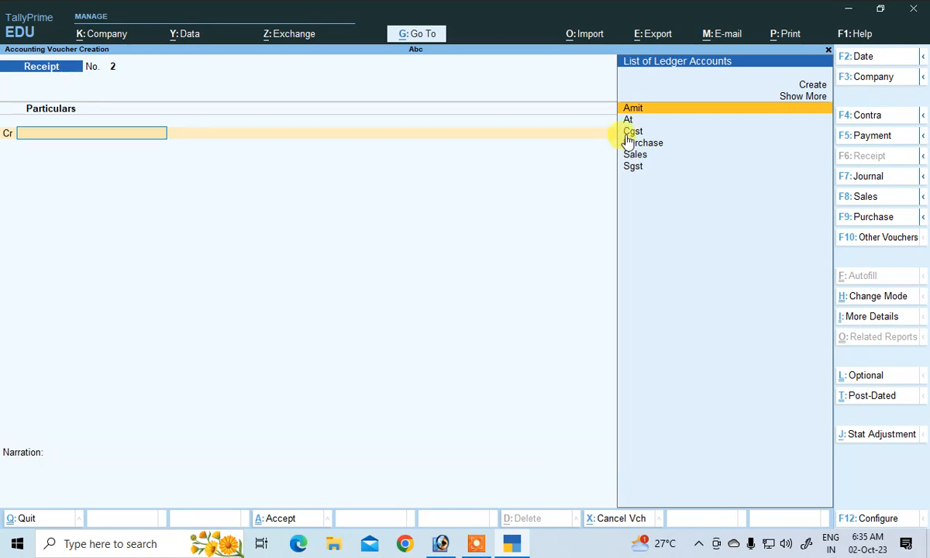
pyautogui.press('Down')
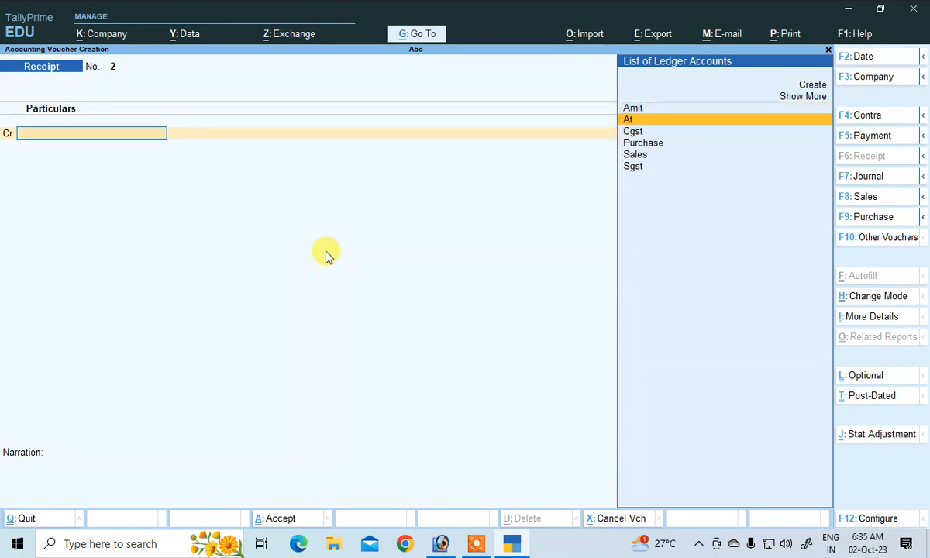
pyautogui.press('Return')
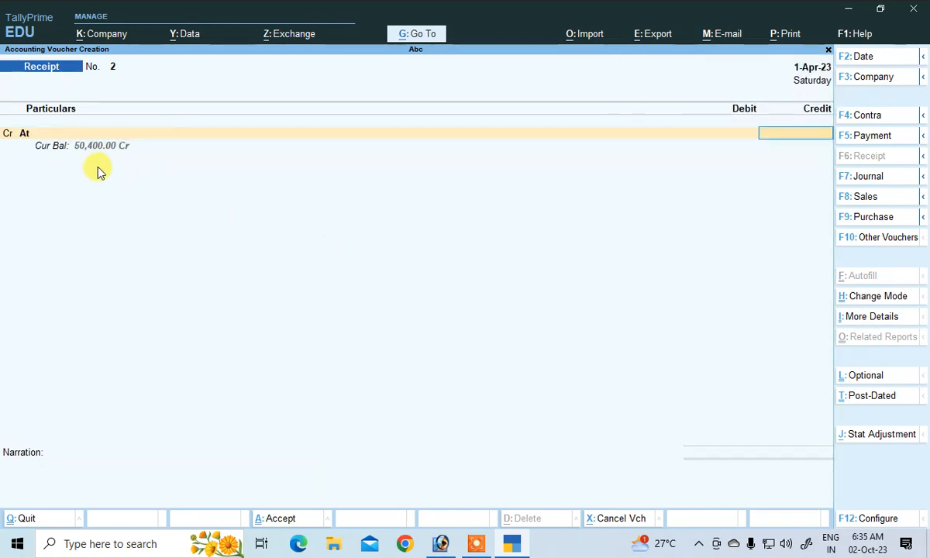
pyautogui.write('50')
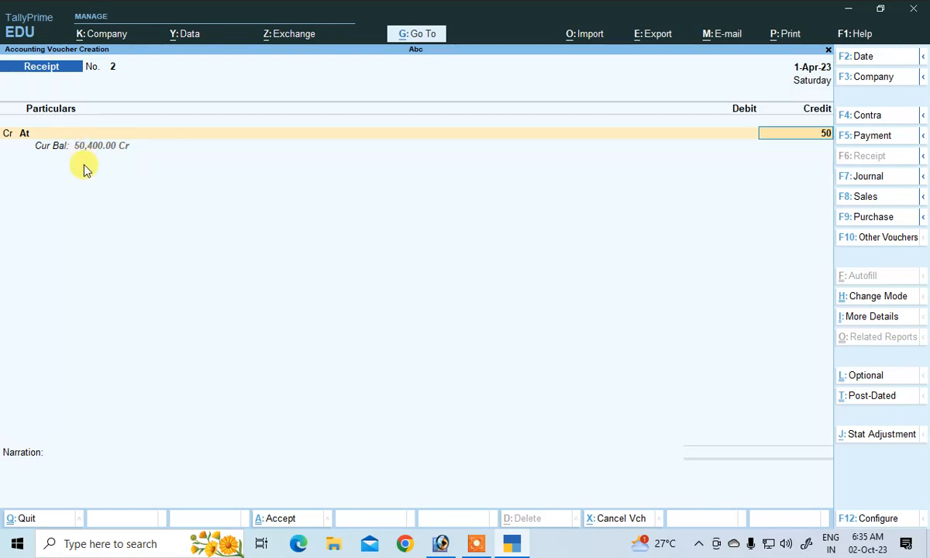
pyautogui.write(',400')
pyautogui.press('Return')
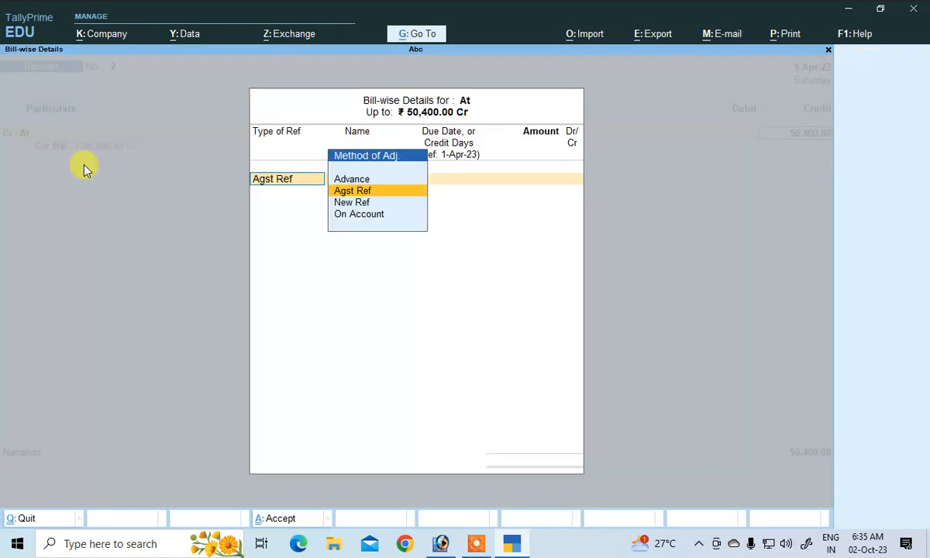
pyautogui.press('Return')
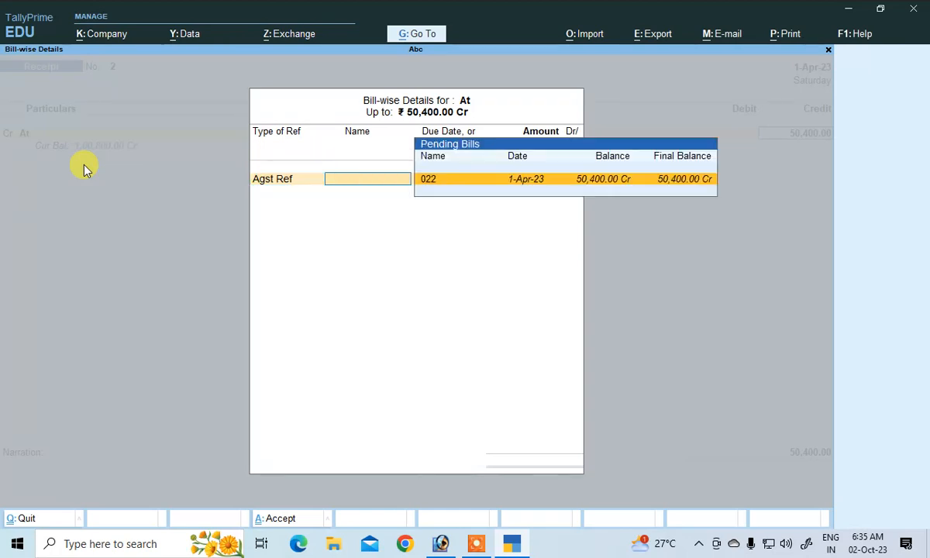
pyautogui.press('Return')
pyautogui.press('Return')
pyautogui.press('Return')
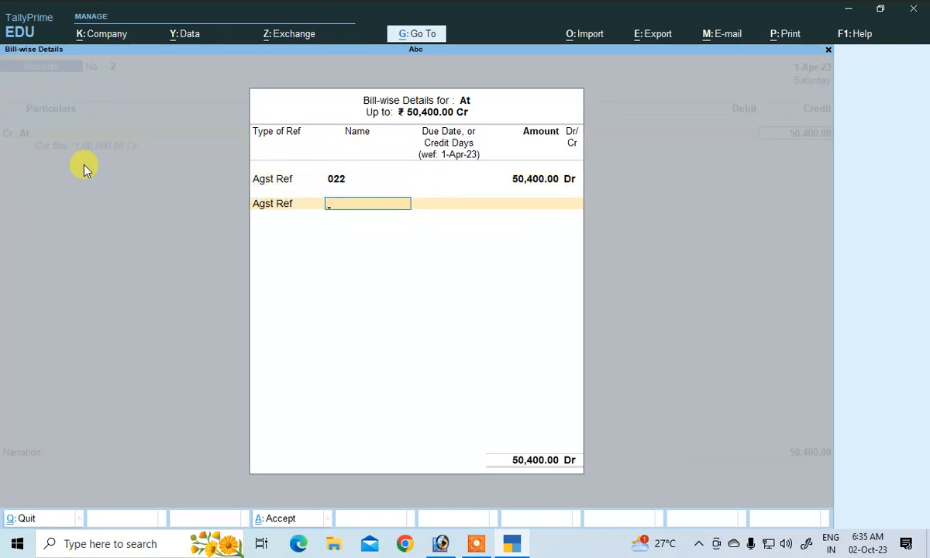
pyautogui.press('Escape')
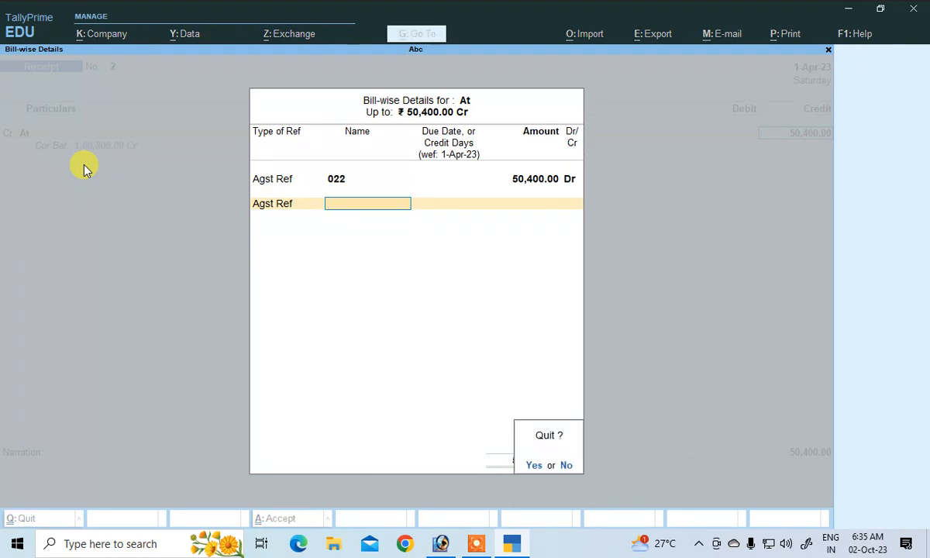
pyautogui.press('y')
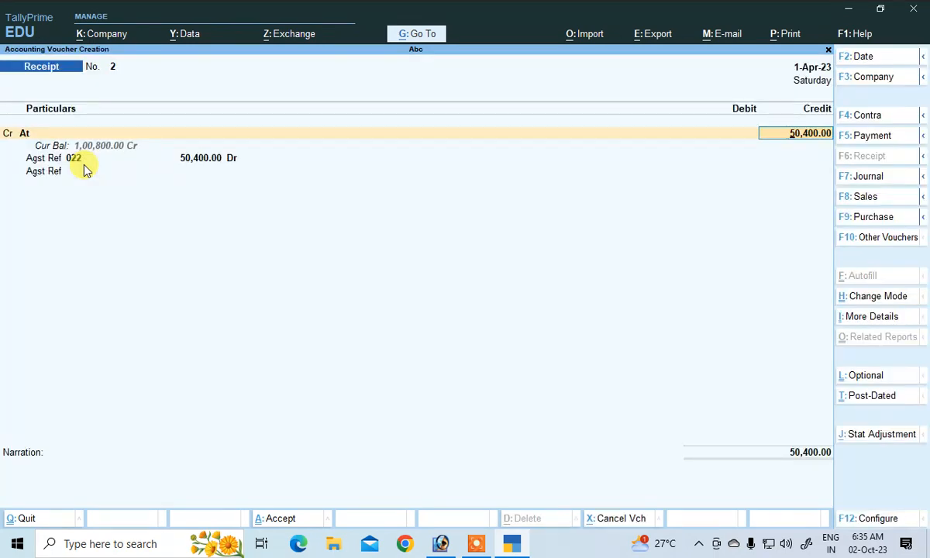
pyautogui.press('BackSpace')
pyautogui.press('Return')
pyautogui.write('1,00,800')
pyautogui.press('Return')
pyautogui.press('Return')
pyautogui.press('Return')
pyautogui.press('Return')
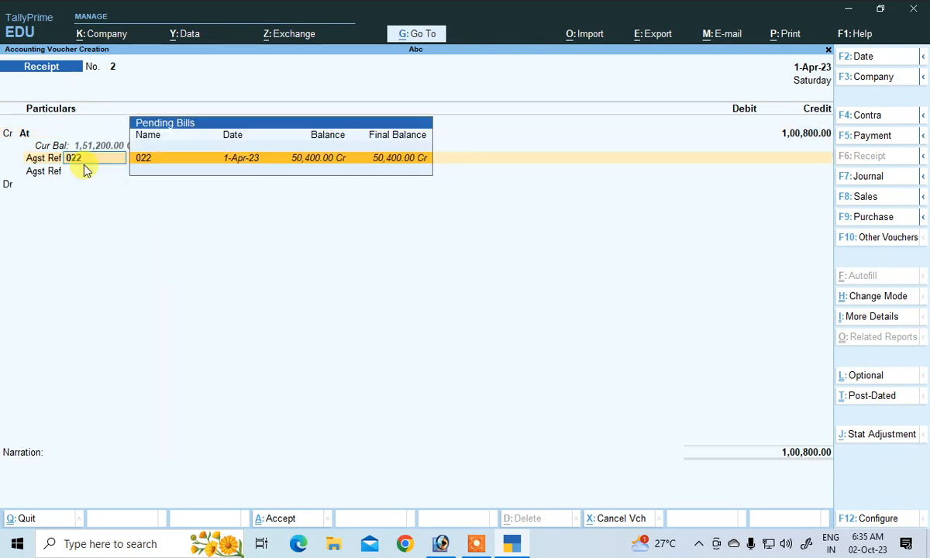
pyautogui.press('BackSpace')
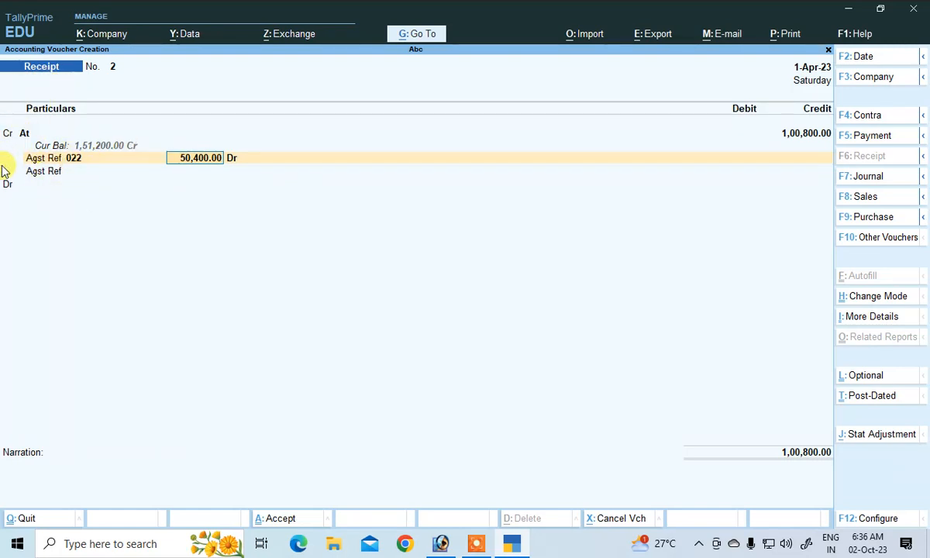
pyautogui.press('Escape')
pyautogui.press('Escape')
pyautogui.press('Return')
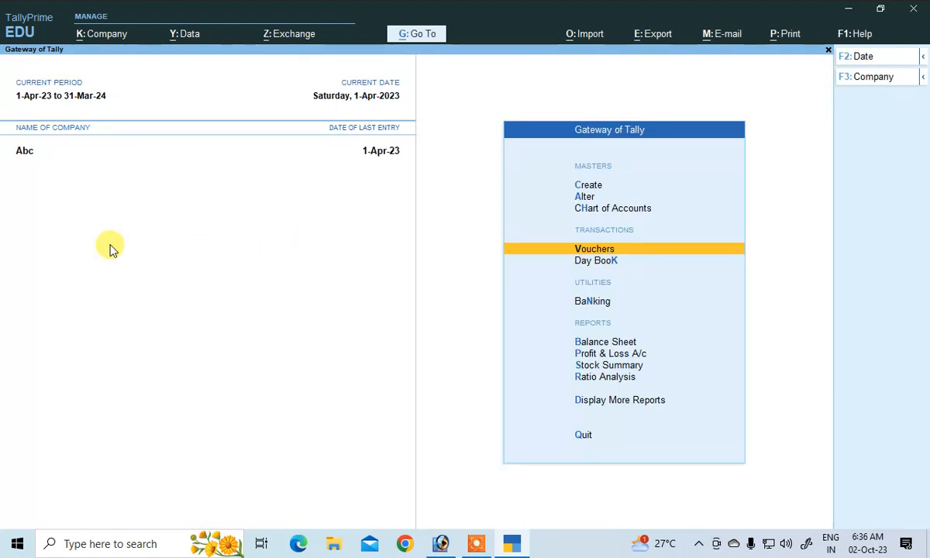
# Step: Start a payment voucher and debit the supplier ledger At with 50,400
pyautogui.click(593, 252)
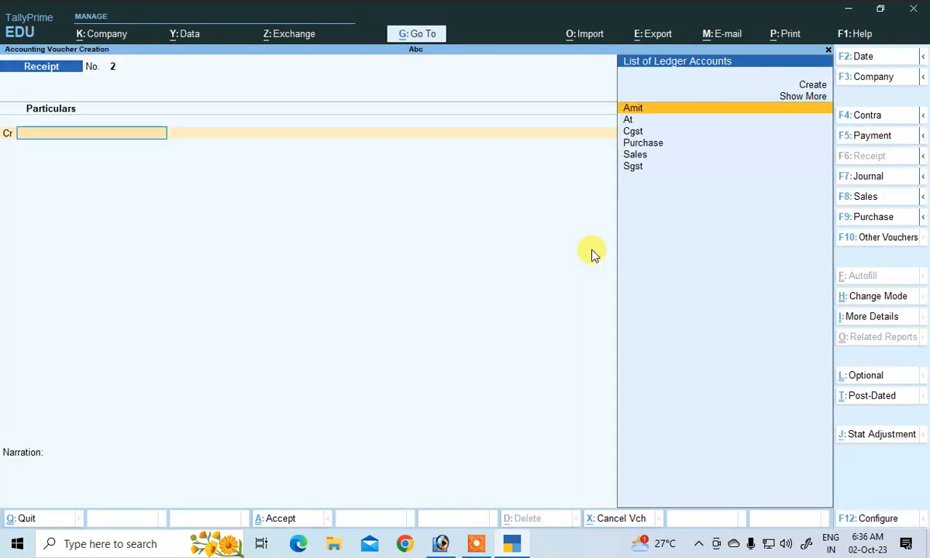
pyautogui.click(865, 138)
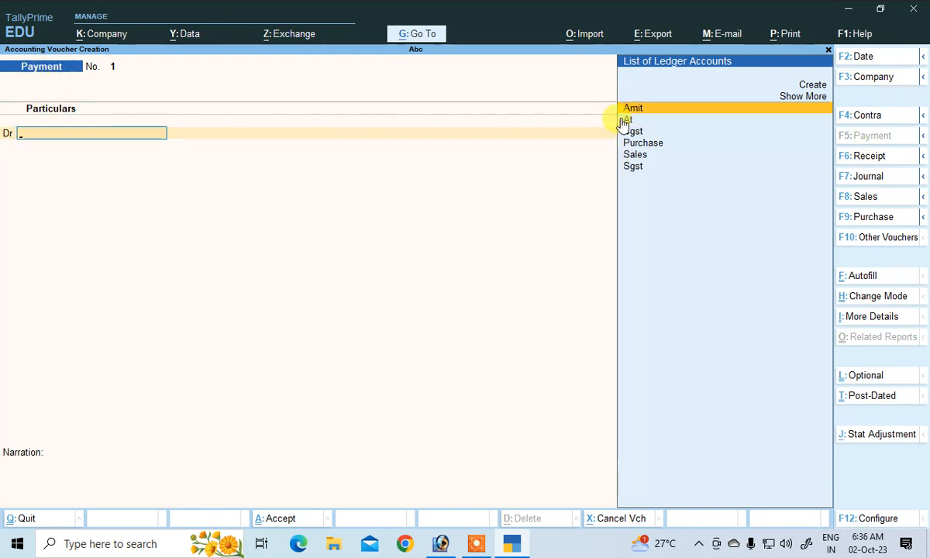
pyautogui.press('Return')
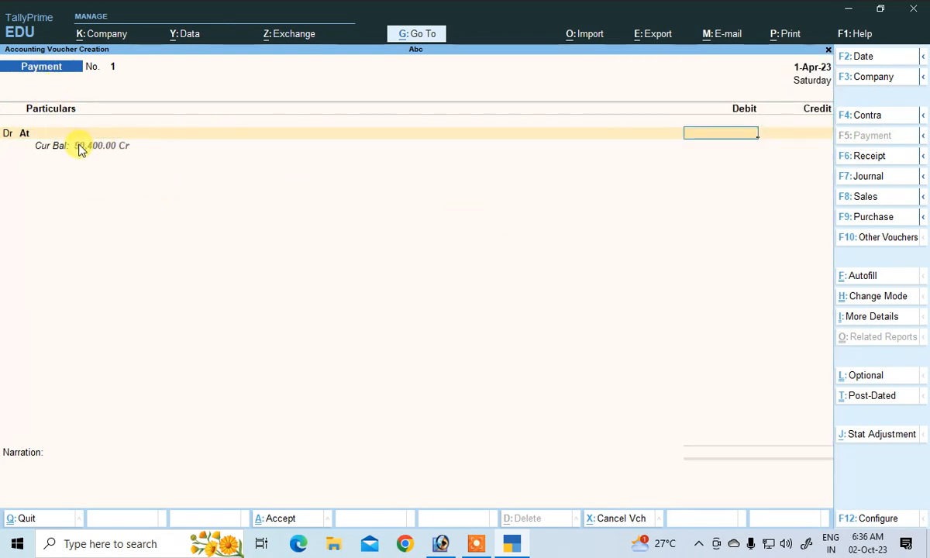
pyautogui.write('50400')
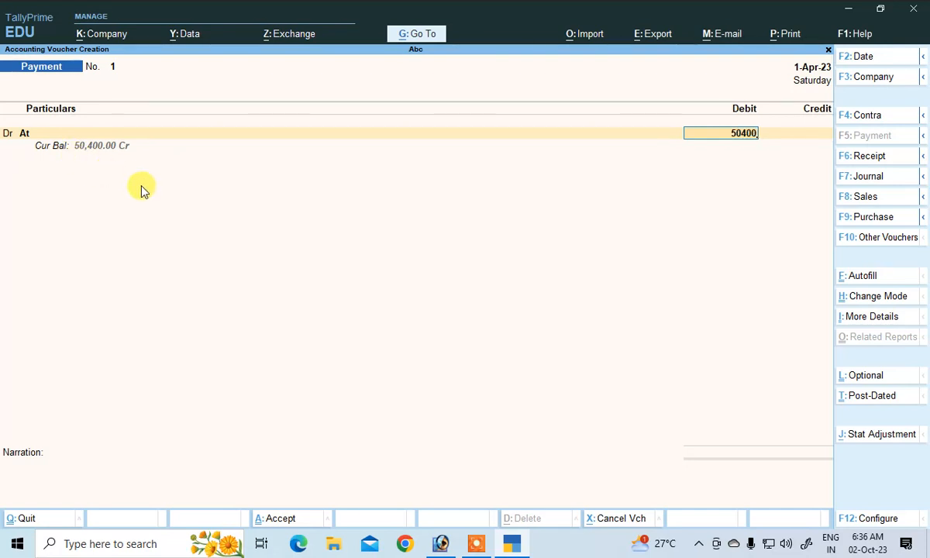
pyautogui.press('Return')
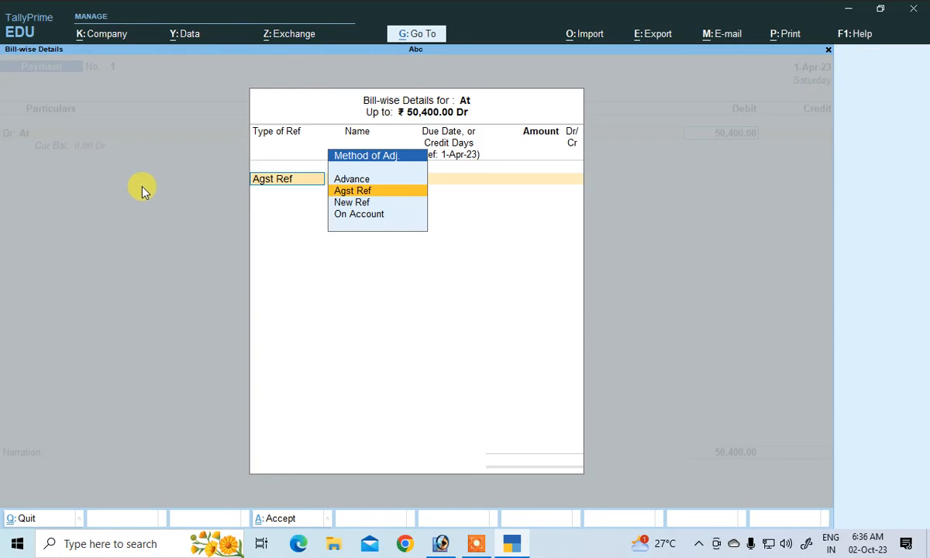
# Step: Adjust the payment as Agst Ref against the supplier's pending bill 022 and accept the bill-wise details
pyautogui.press('Return')
pyautogui.press('Return')
pyautogui.press('Return')
pyautogui.press('Return')
pyautogui.press('Return')
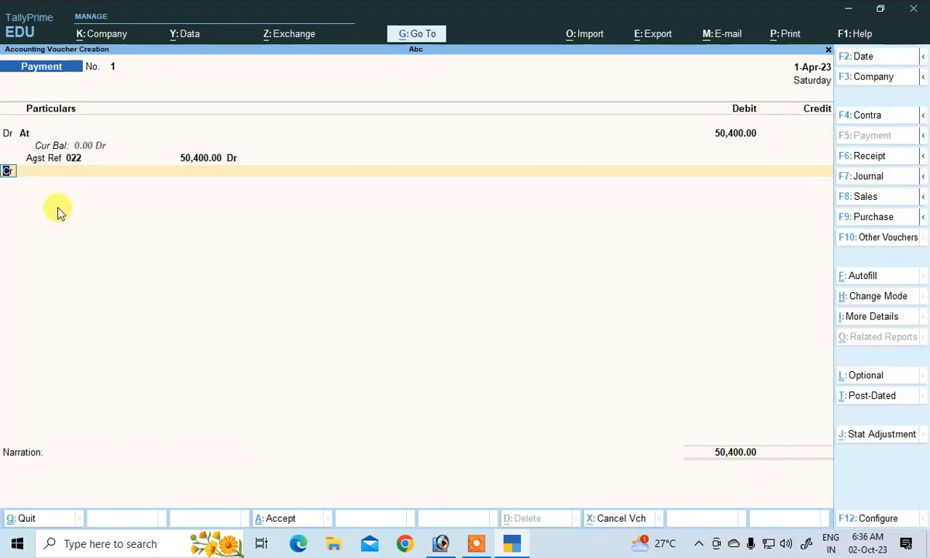
# Step: Credit the Cash ledger with 50,400, leave the narration blank and save the payment voucher
pyautogui.press('Return')
pyautogui.press('Down')
pyautogui.press('Down')
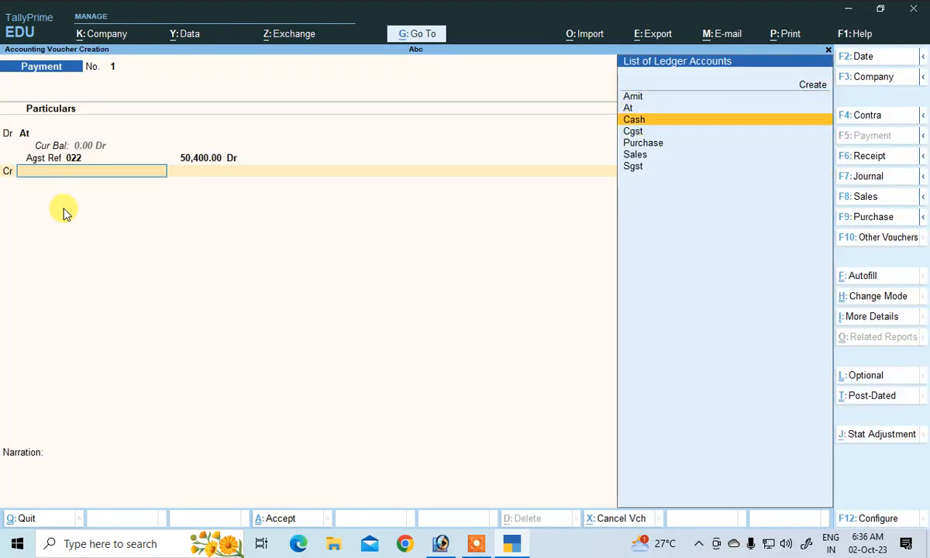
pyautogui.press('Return')
pyautogui.press('Return')
pyautogui.press('Return')
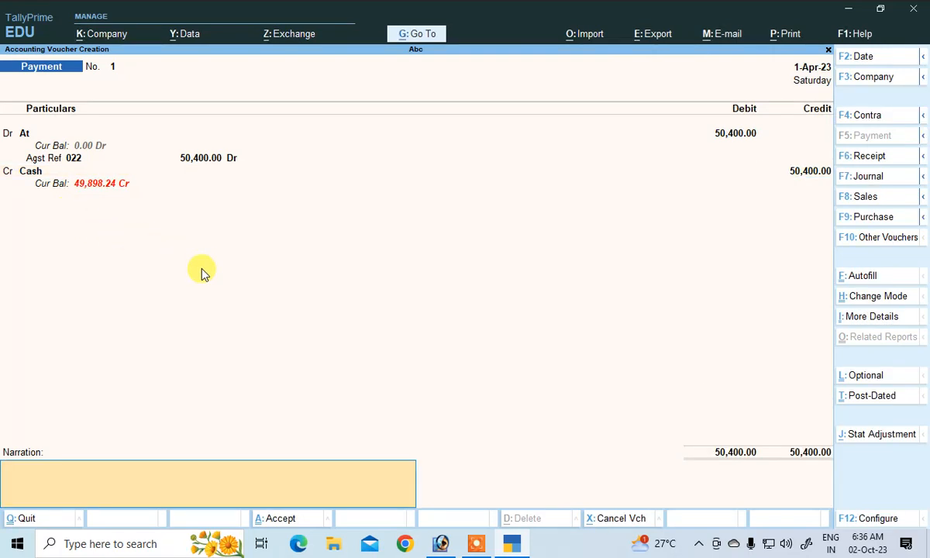
pyautogui.press('Return')
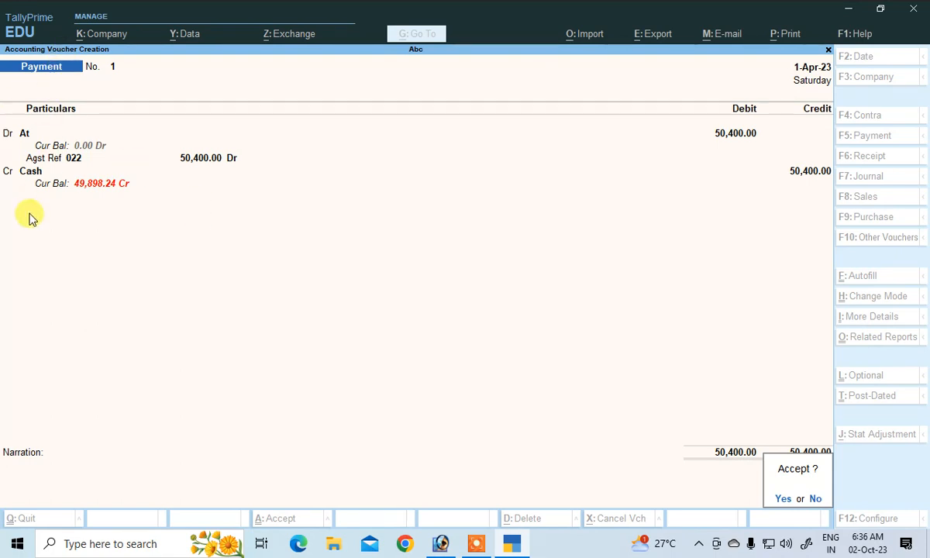
pyautogui.press('Return')
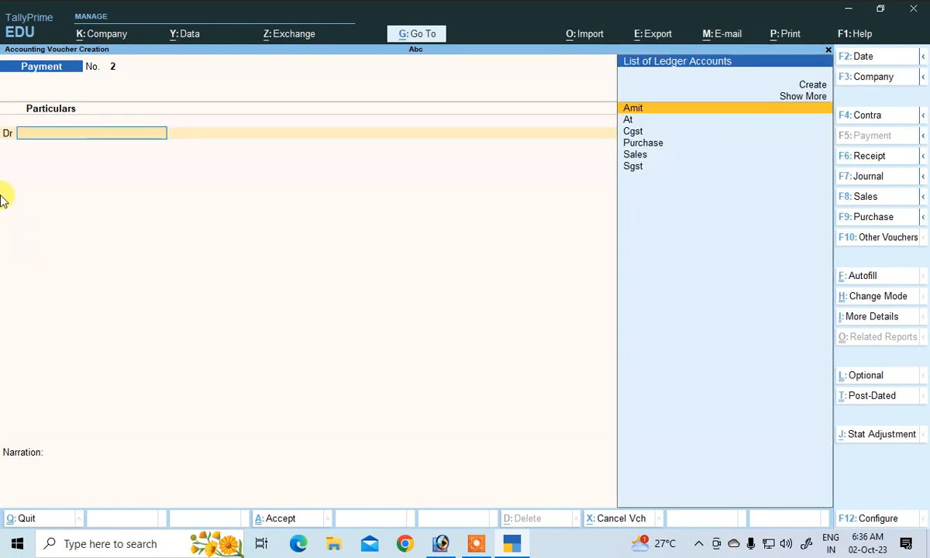
# Step: Leave voucher entry and review the Day Book for 1-Apr-23 in detailed view, including each voucher's ledger amounts
pyautogui.press('Escape')
pyautogui.press('Escape')
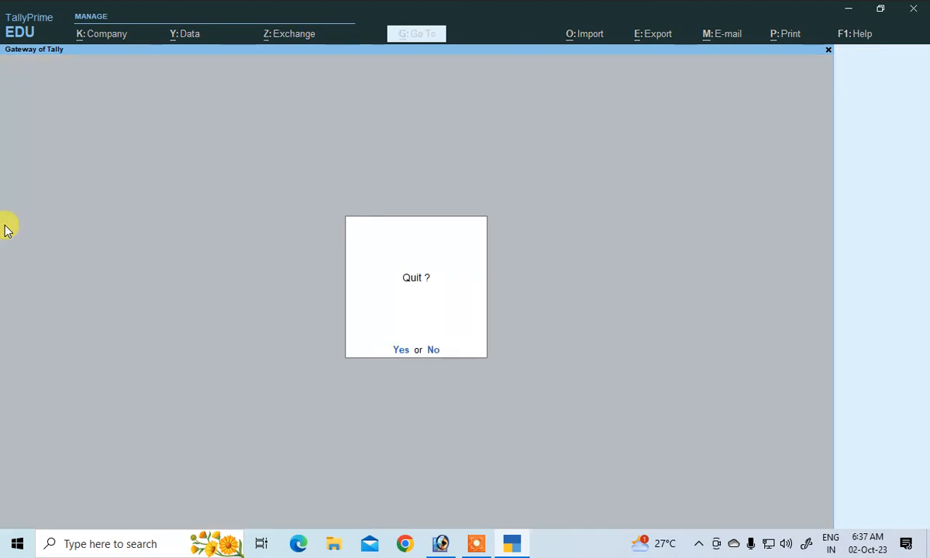
pyautogui.press('n')
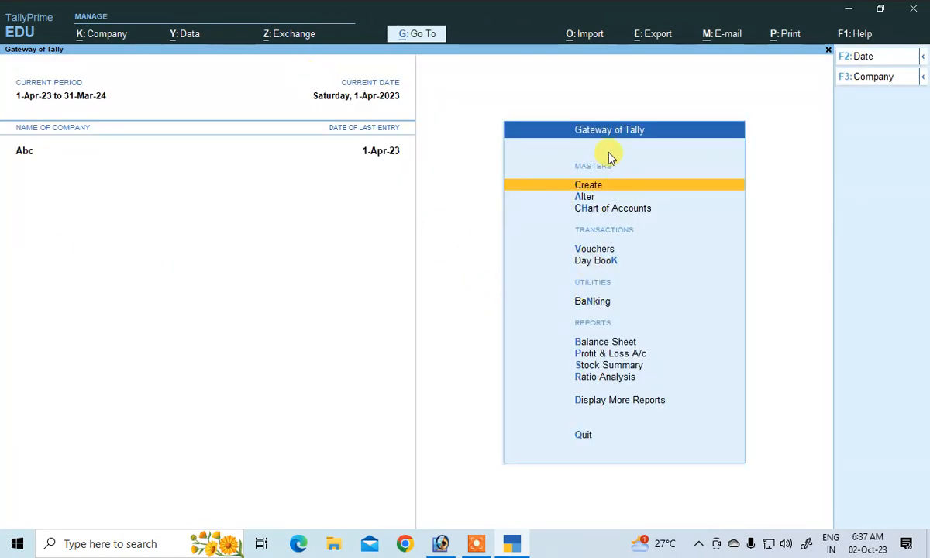
pyautogui.click(593, 261)
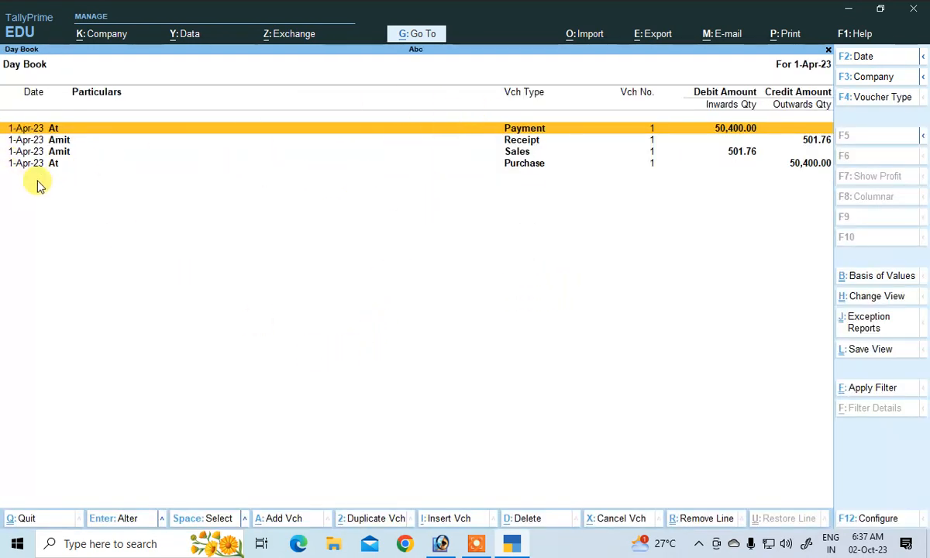
pyautogui.hotkey('alt', 'F1')
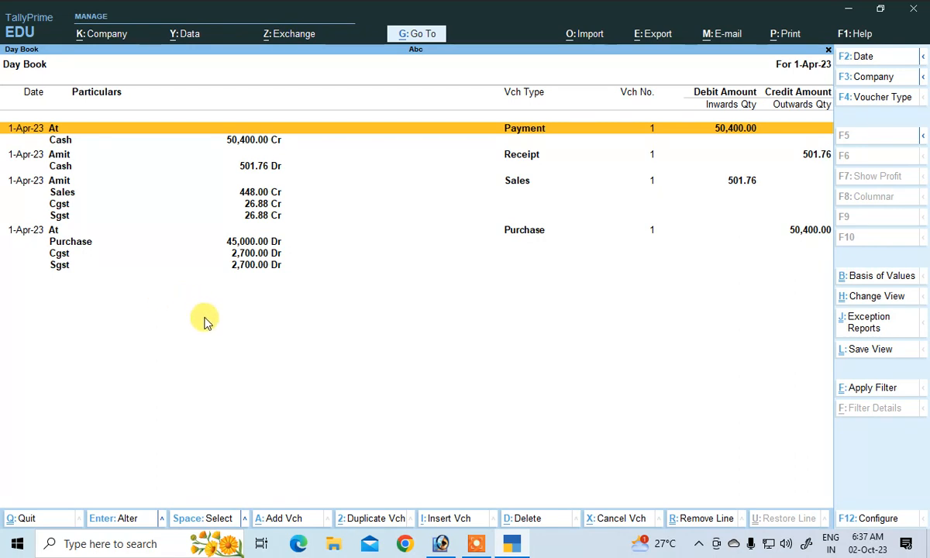
pyautogui.press('Escape')
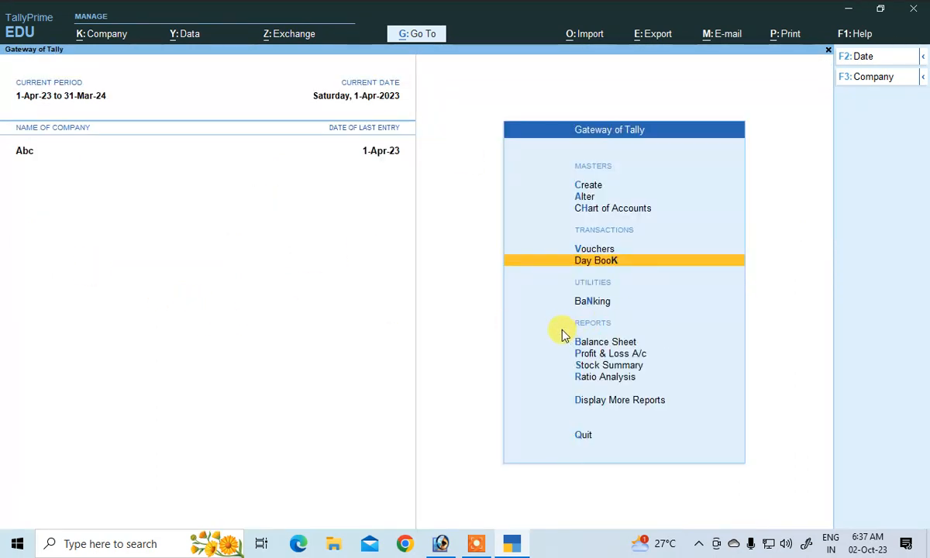
# Step: Open the Day Book from the additional reports, inspect the payment voucher and return to the Gateway of Tally
pyautogui.click(607, 401)
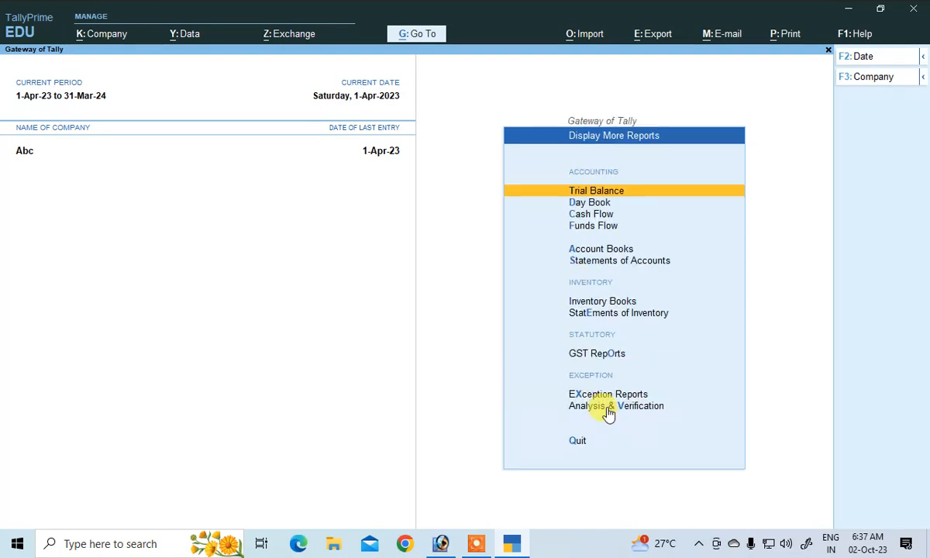
pyautogui.press('d')
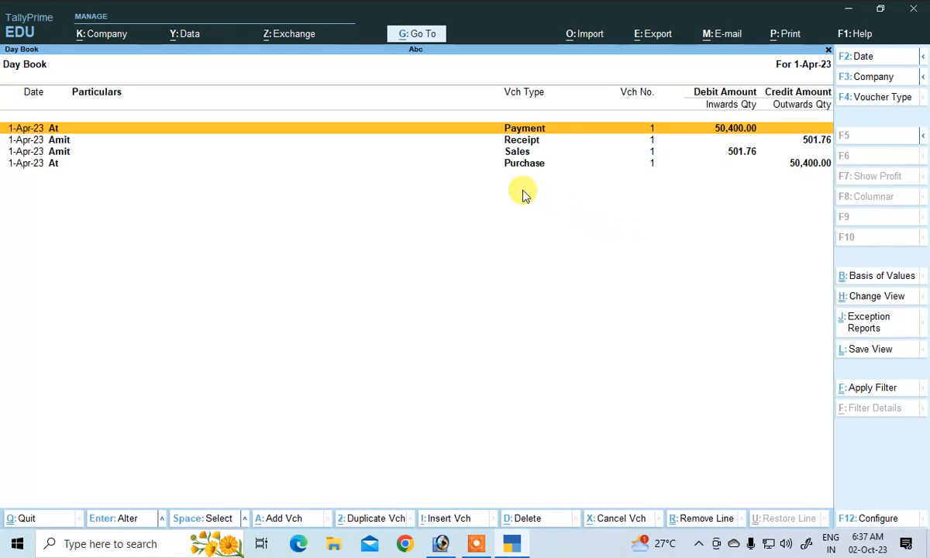
pyautogui.press('Return')
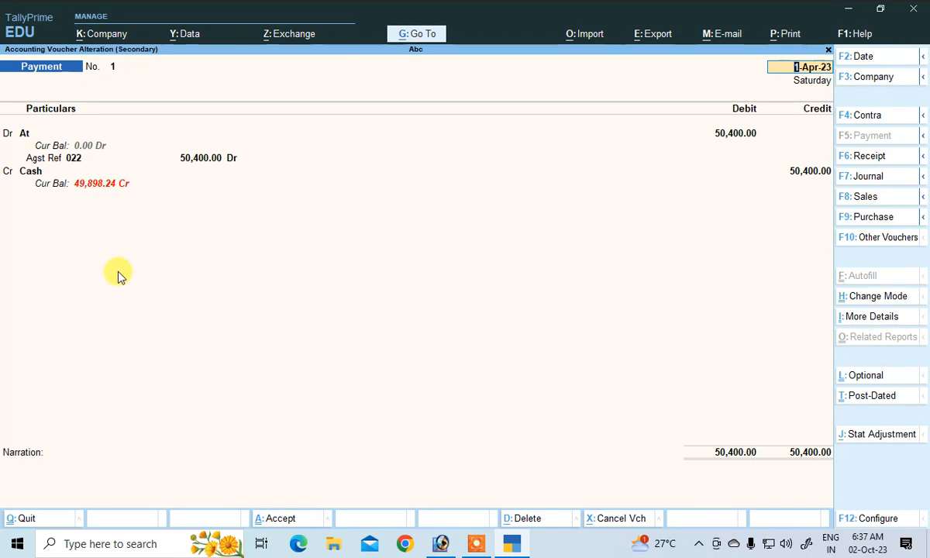
pyautogui.press('Escape')
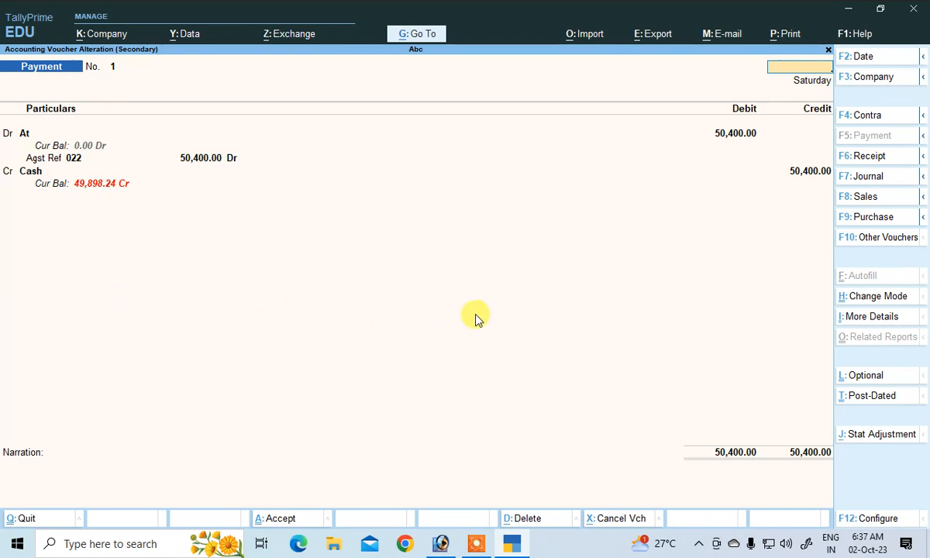
pyautogui.press('Escape')
pyautogui.press('Escape')
pyautogui.press('Escape')
pyautogui.press('Escape')
pyautogui.press('Escape')
pyautogui.press('Escape')
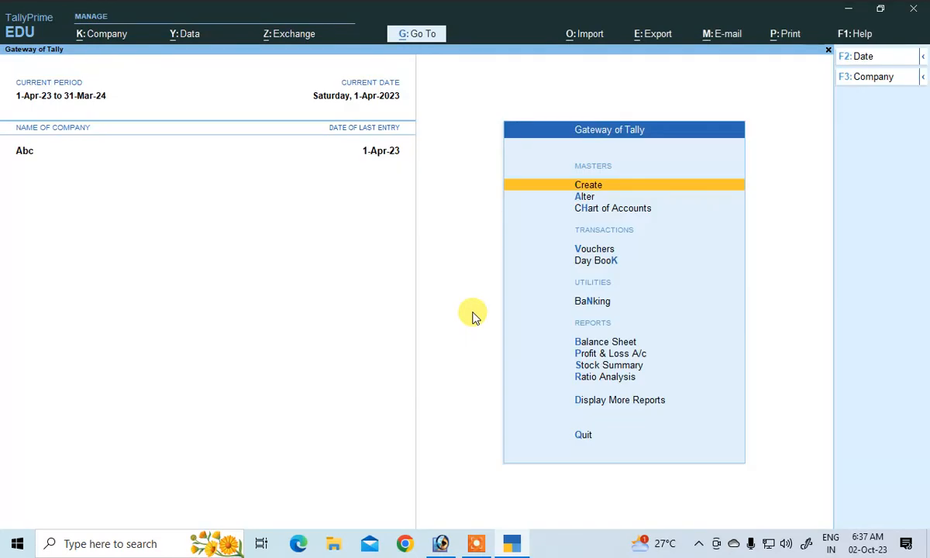